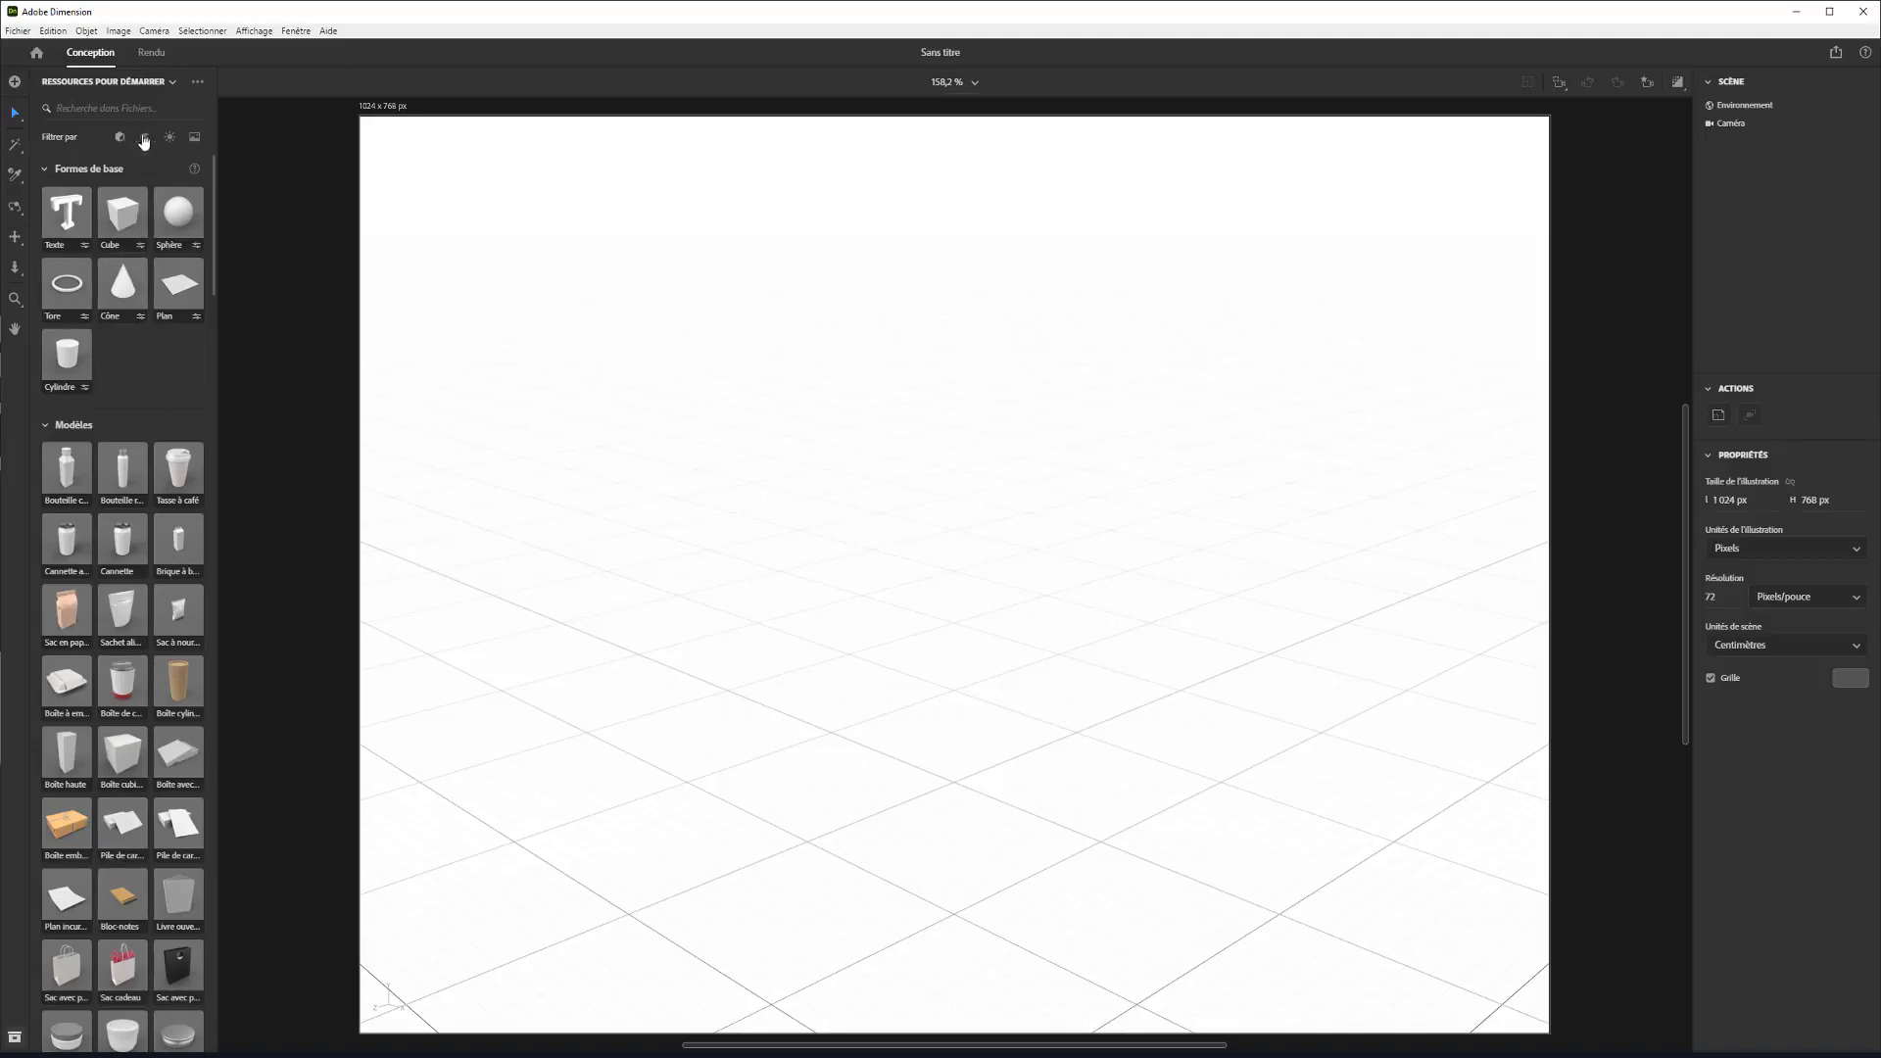
Browse the starter assets by category: 3D models, materials, lights and images.
{"action": "scroll", "coordinate": [102, 237], "scroll_direction": "down", "scroll_amount": 5}
{"action": "scroll", "coordinate": [100, 238], "scroll_direction": "up", "scroll_amount": 2}
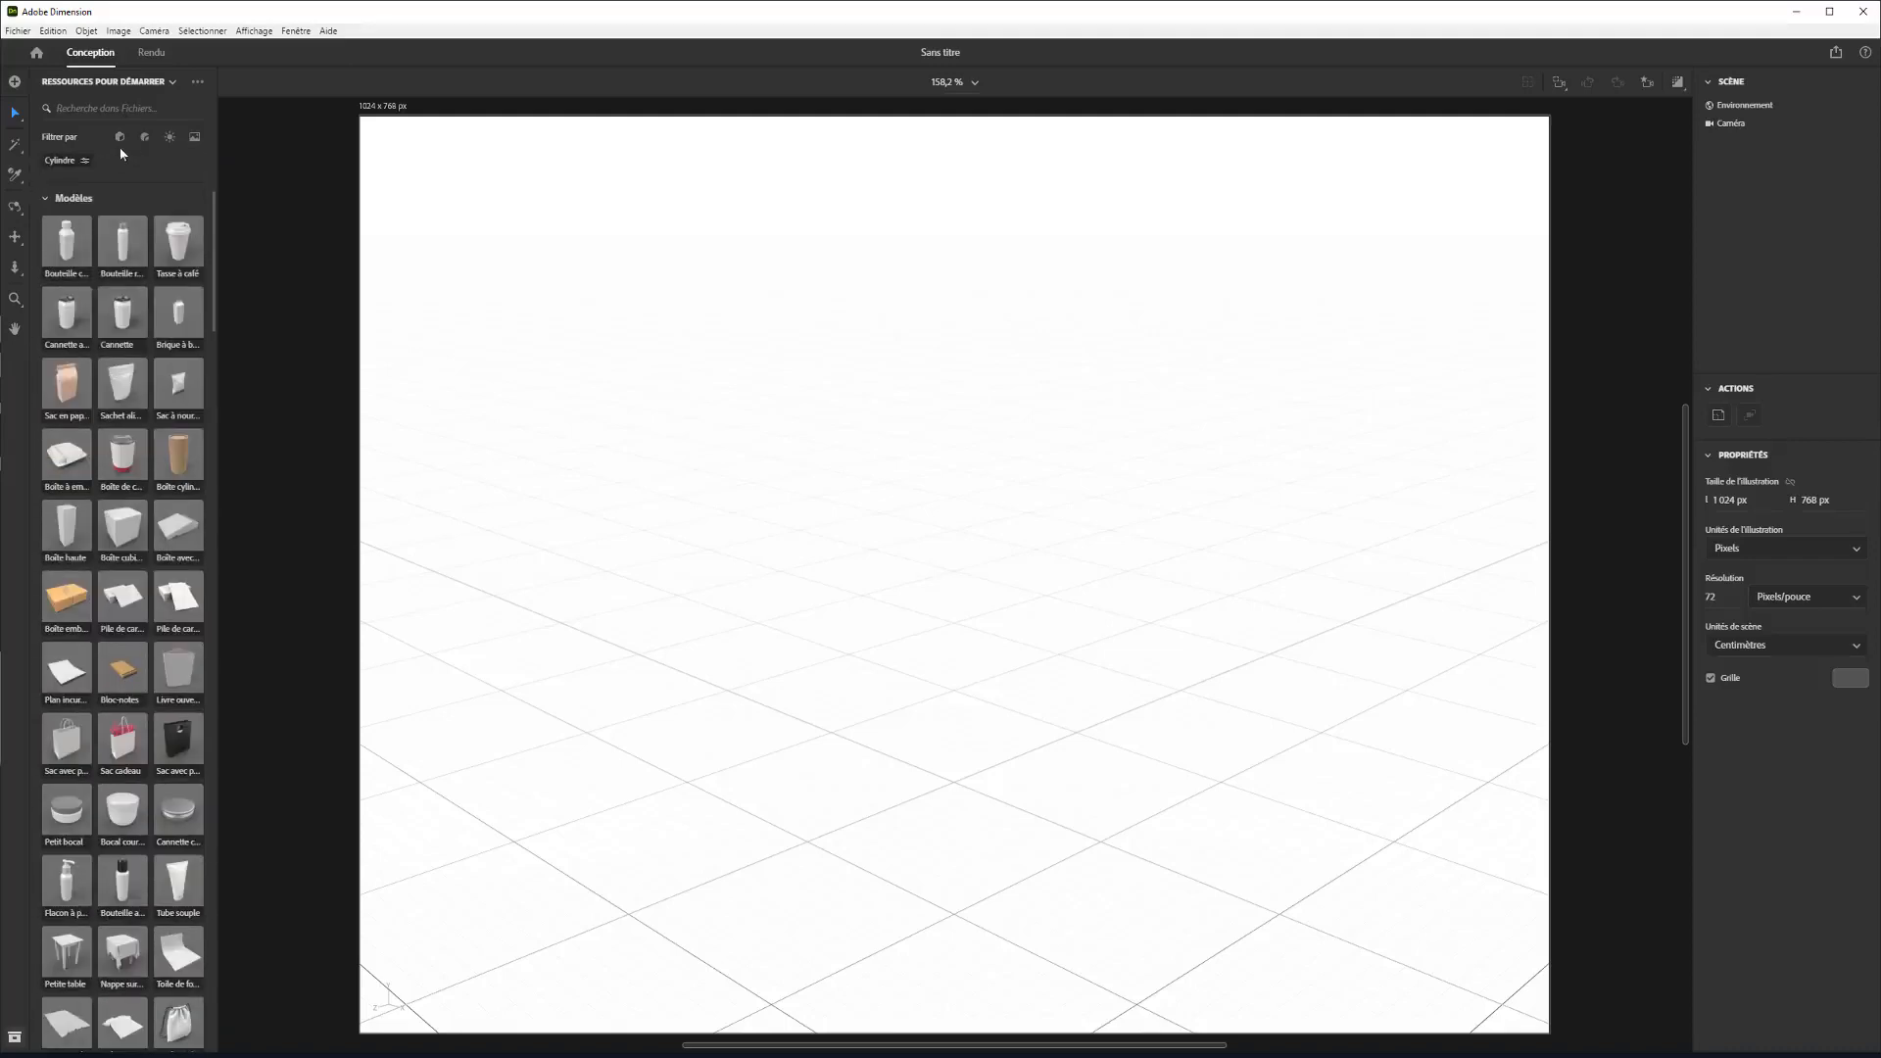
{"action": "scroll", "coordinate": [98, 255], "scroll_direction": "up", "scroll_amount": 2}
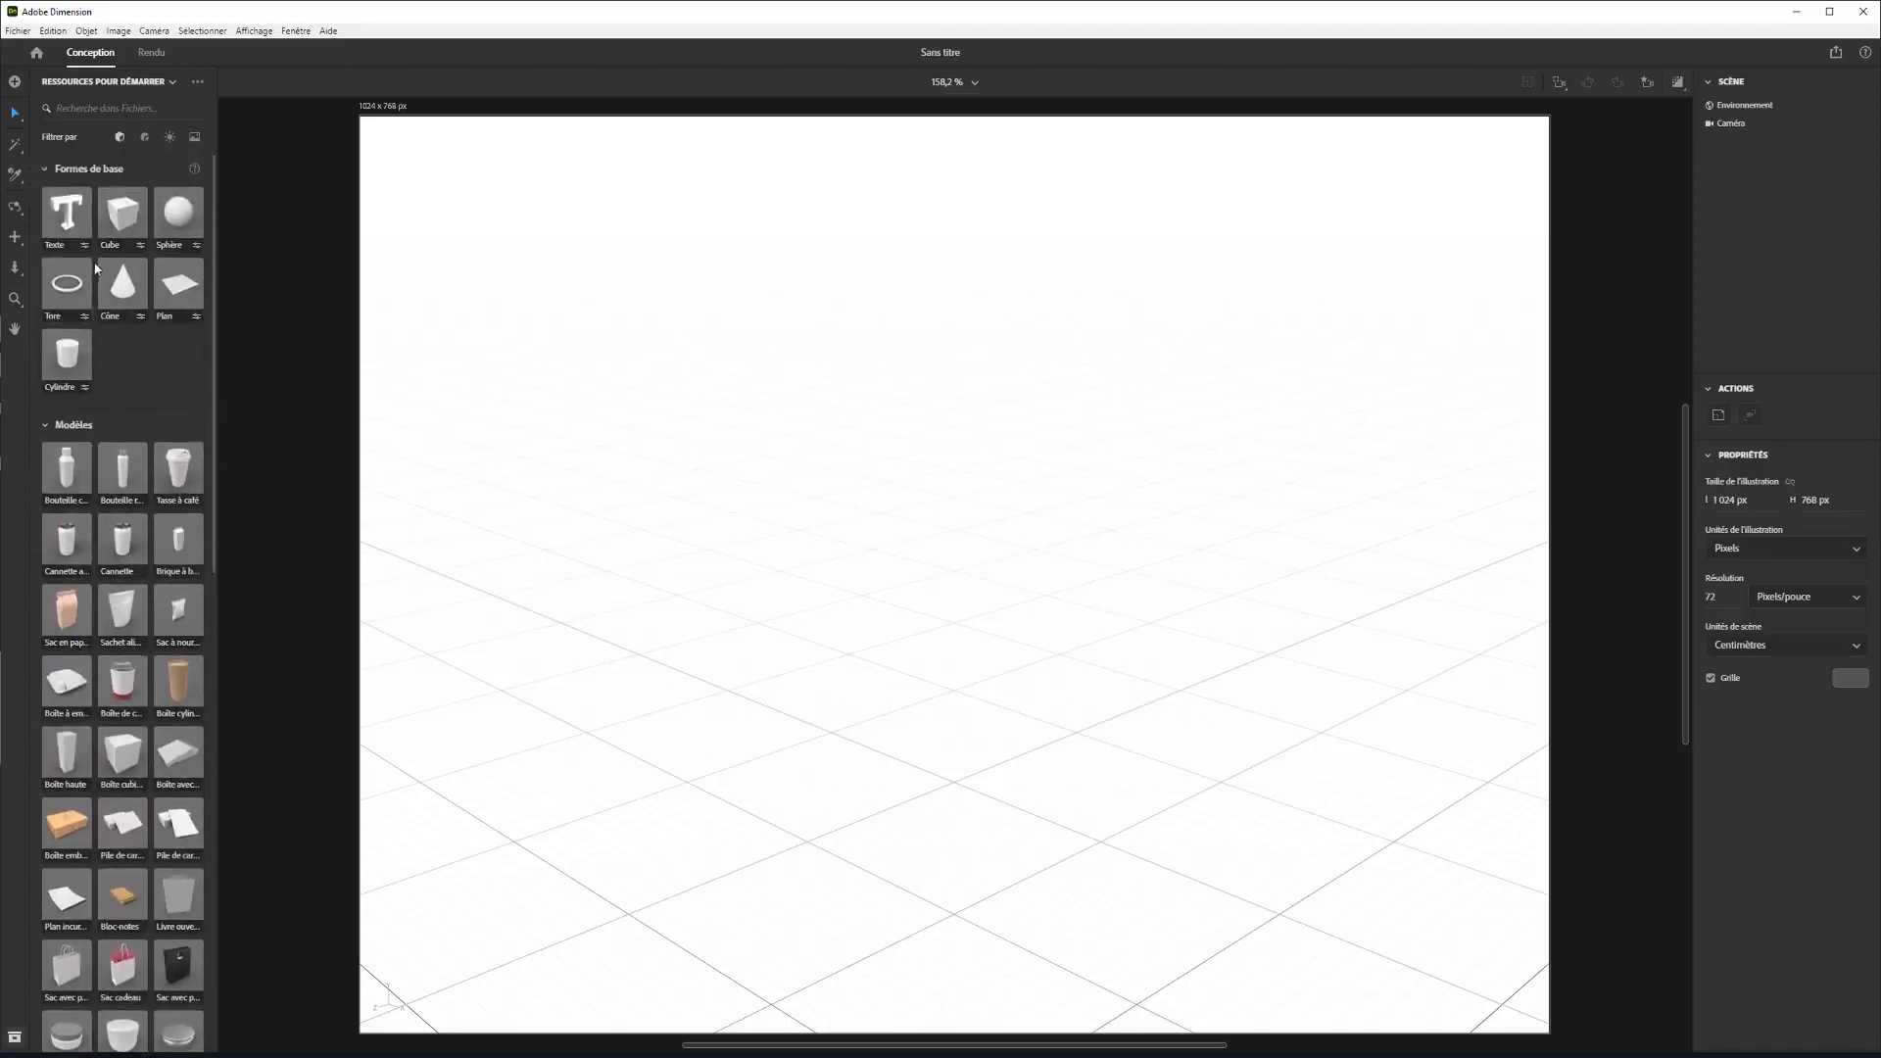
{"action": "scroll", "coordinate": [104, 319], "scroll_direction": "down", "scroll_amount": 6}
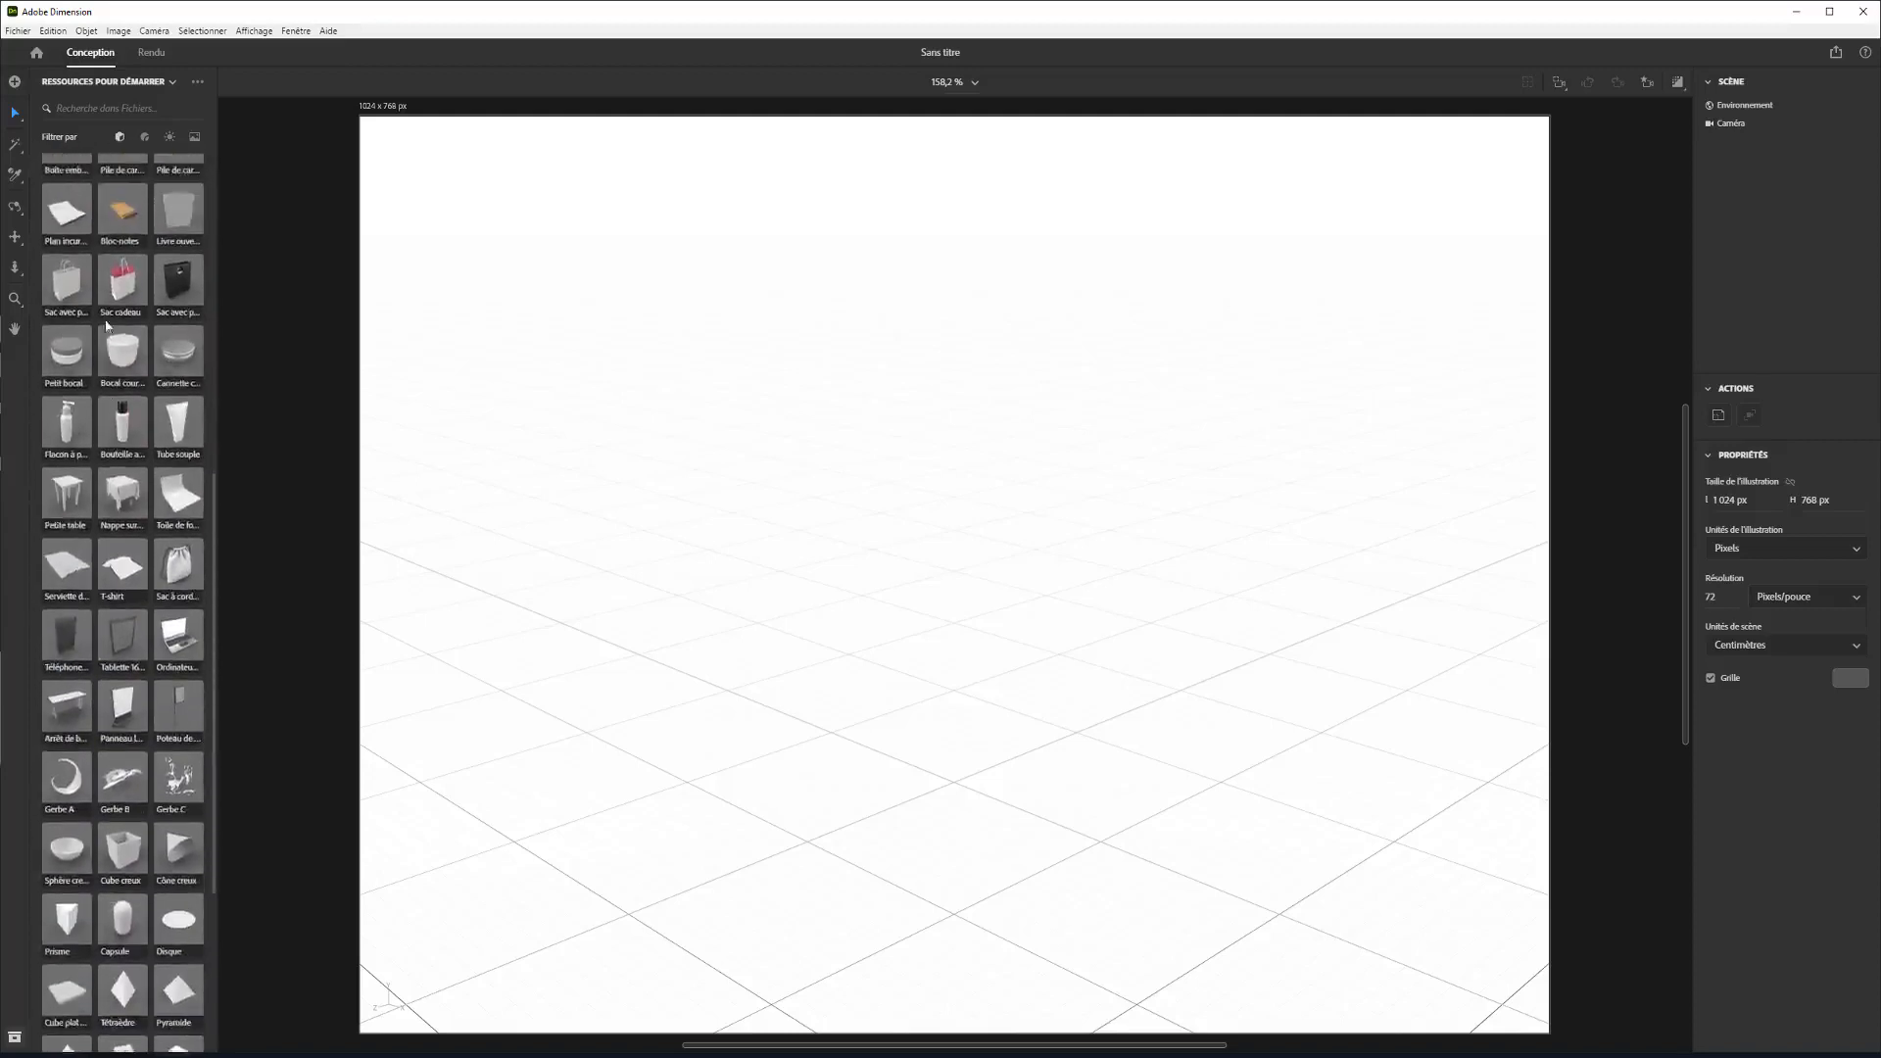
{"action": "scroll", "coordinate": [108, 327], "scroll_direction": "down", "scroll_amount": 3}
{"action": "scroll", "coordinate": [106, 326], "scroll_direction": "up", "scroll_amount": 10}
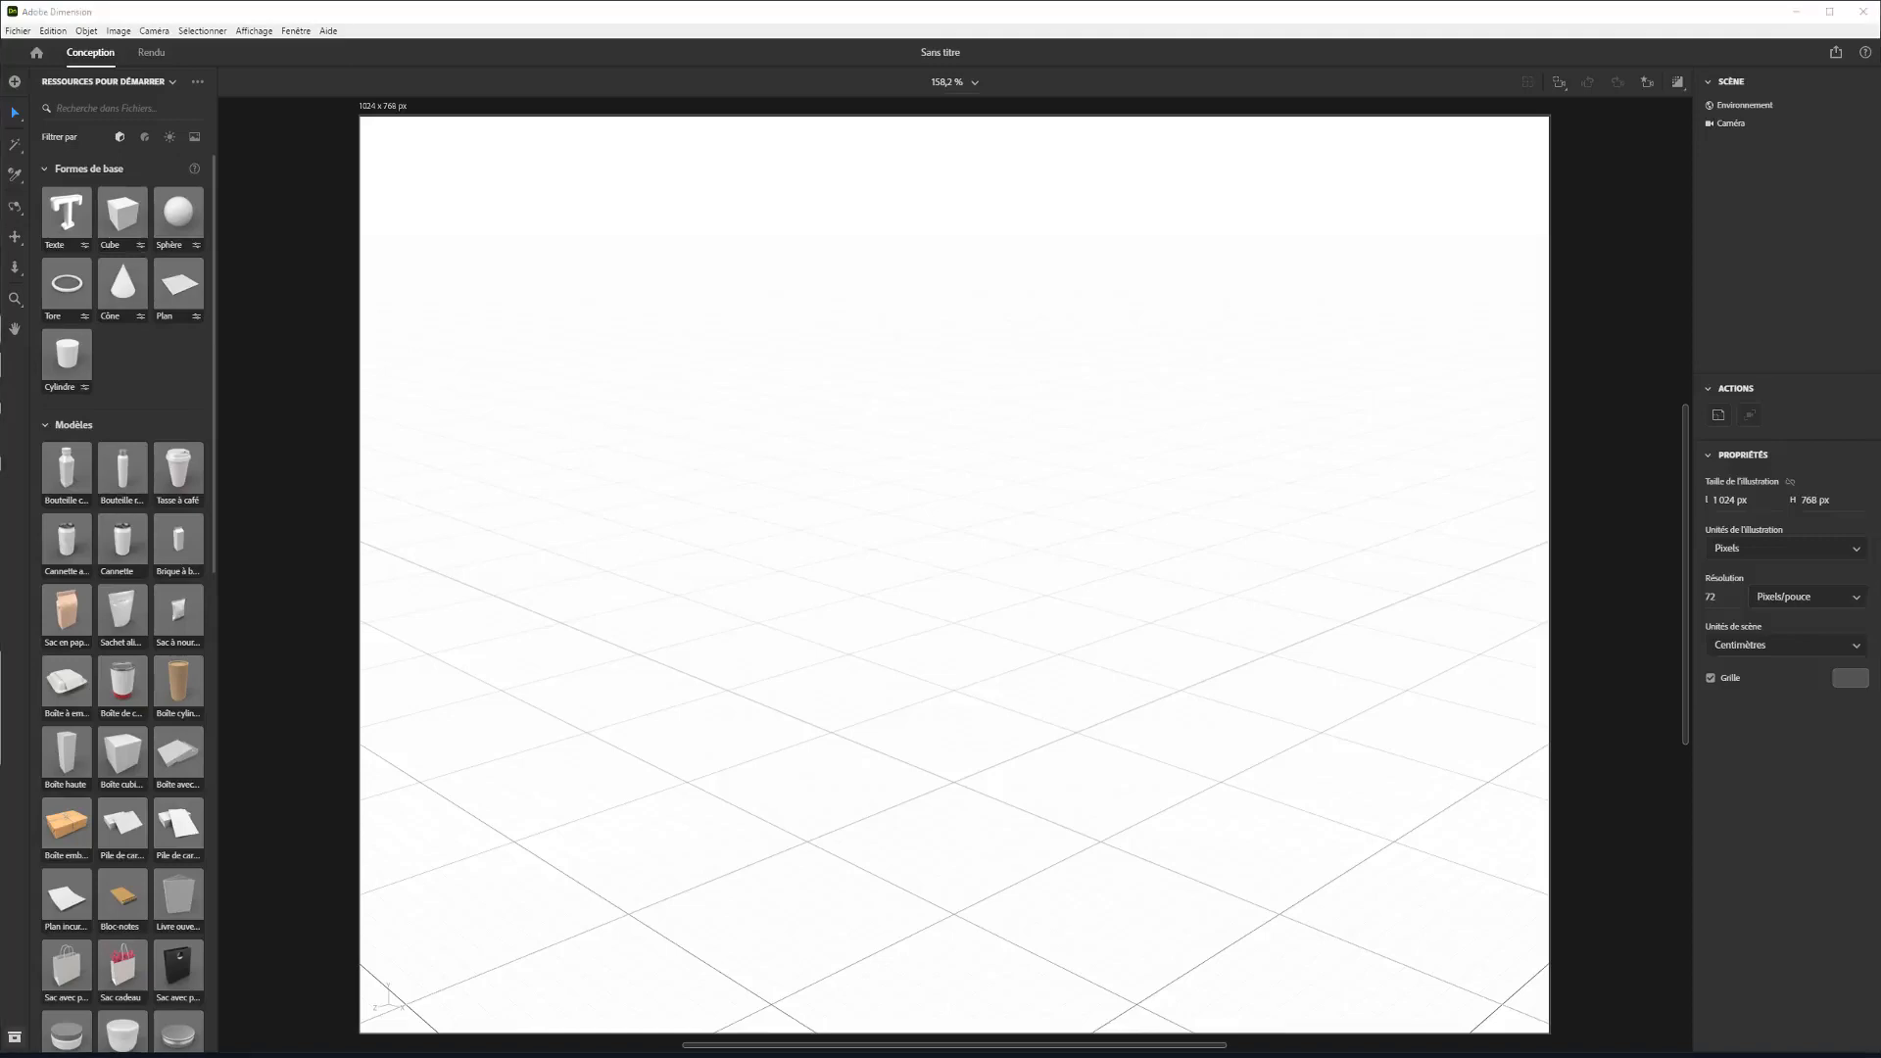
{"action": "left_click", "coordinate": [144, 136]}
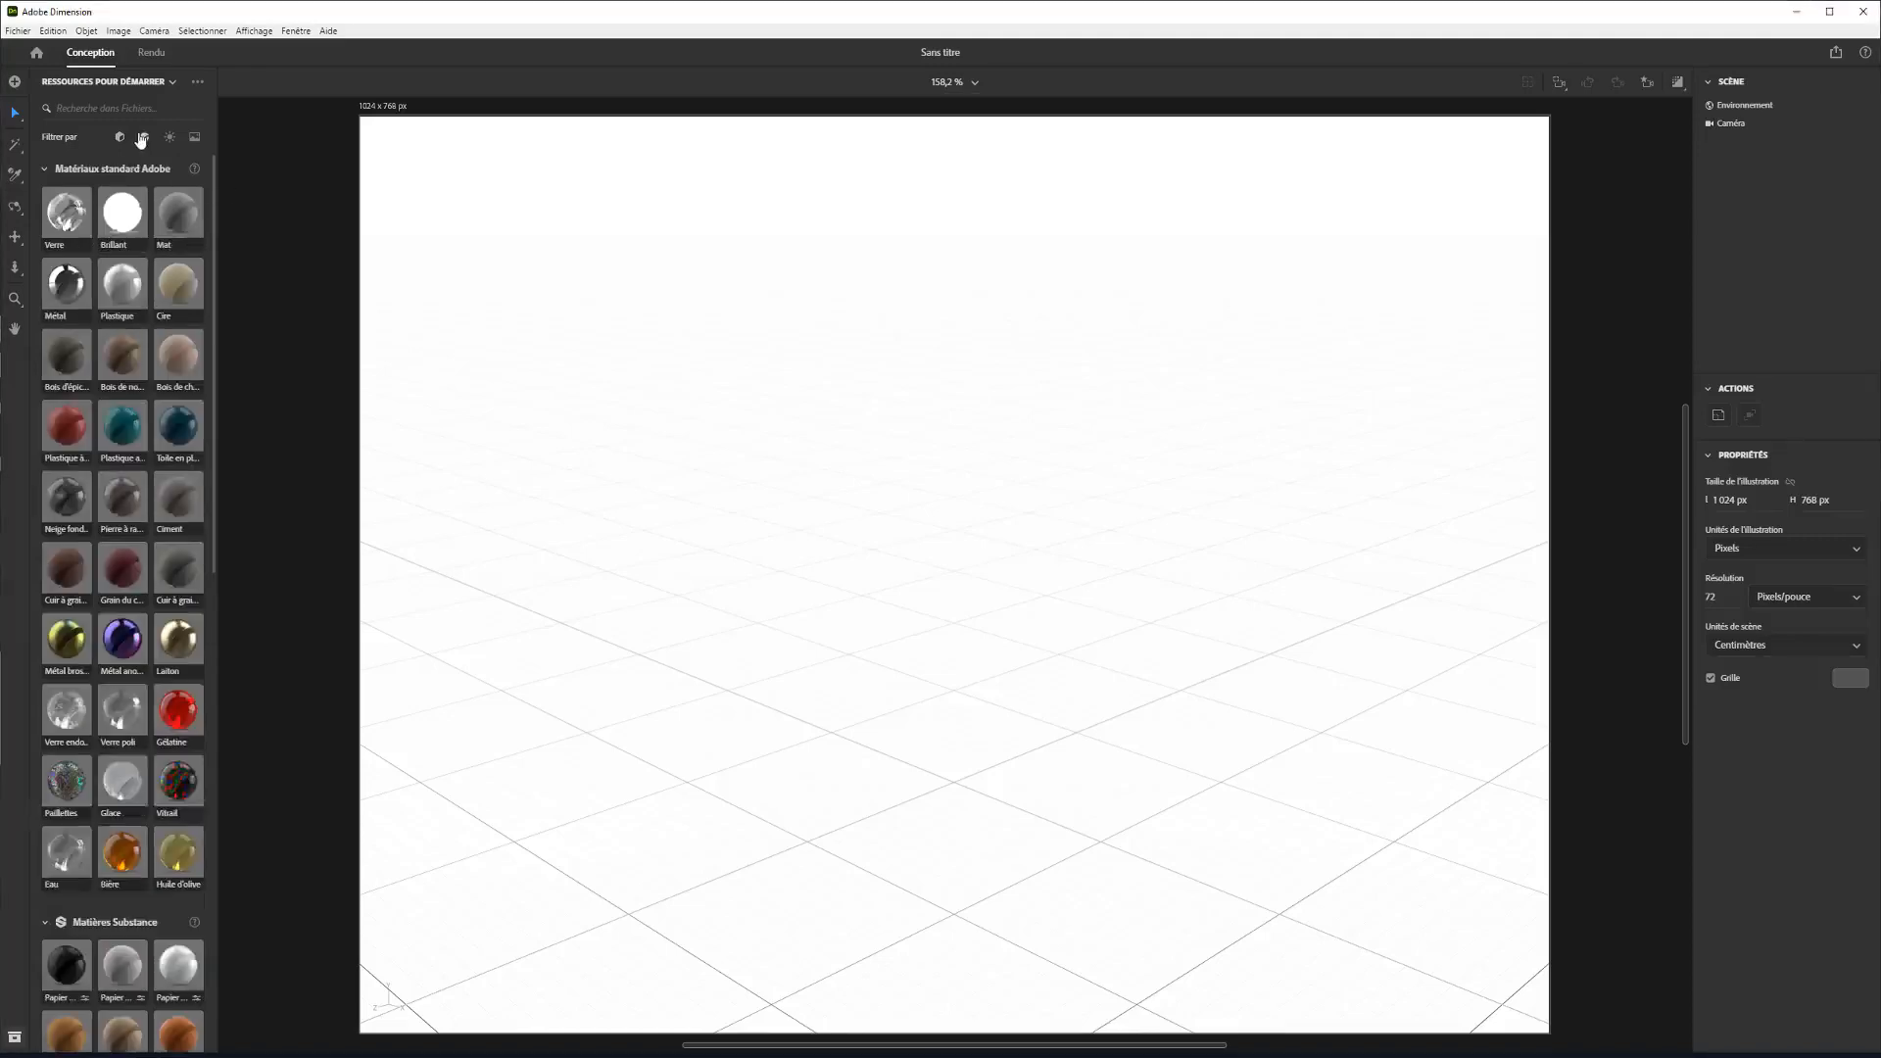
{"action": "scroll", "coordinate": [135, 278], "scroll_direction": "down", "scroll_amount": 15}
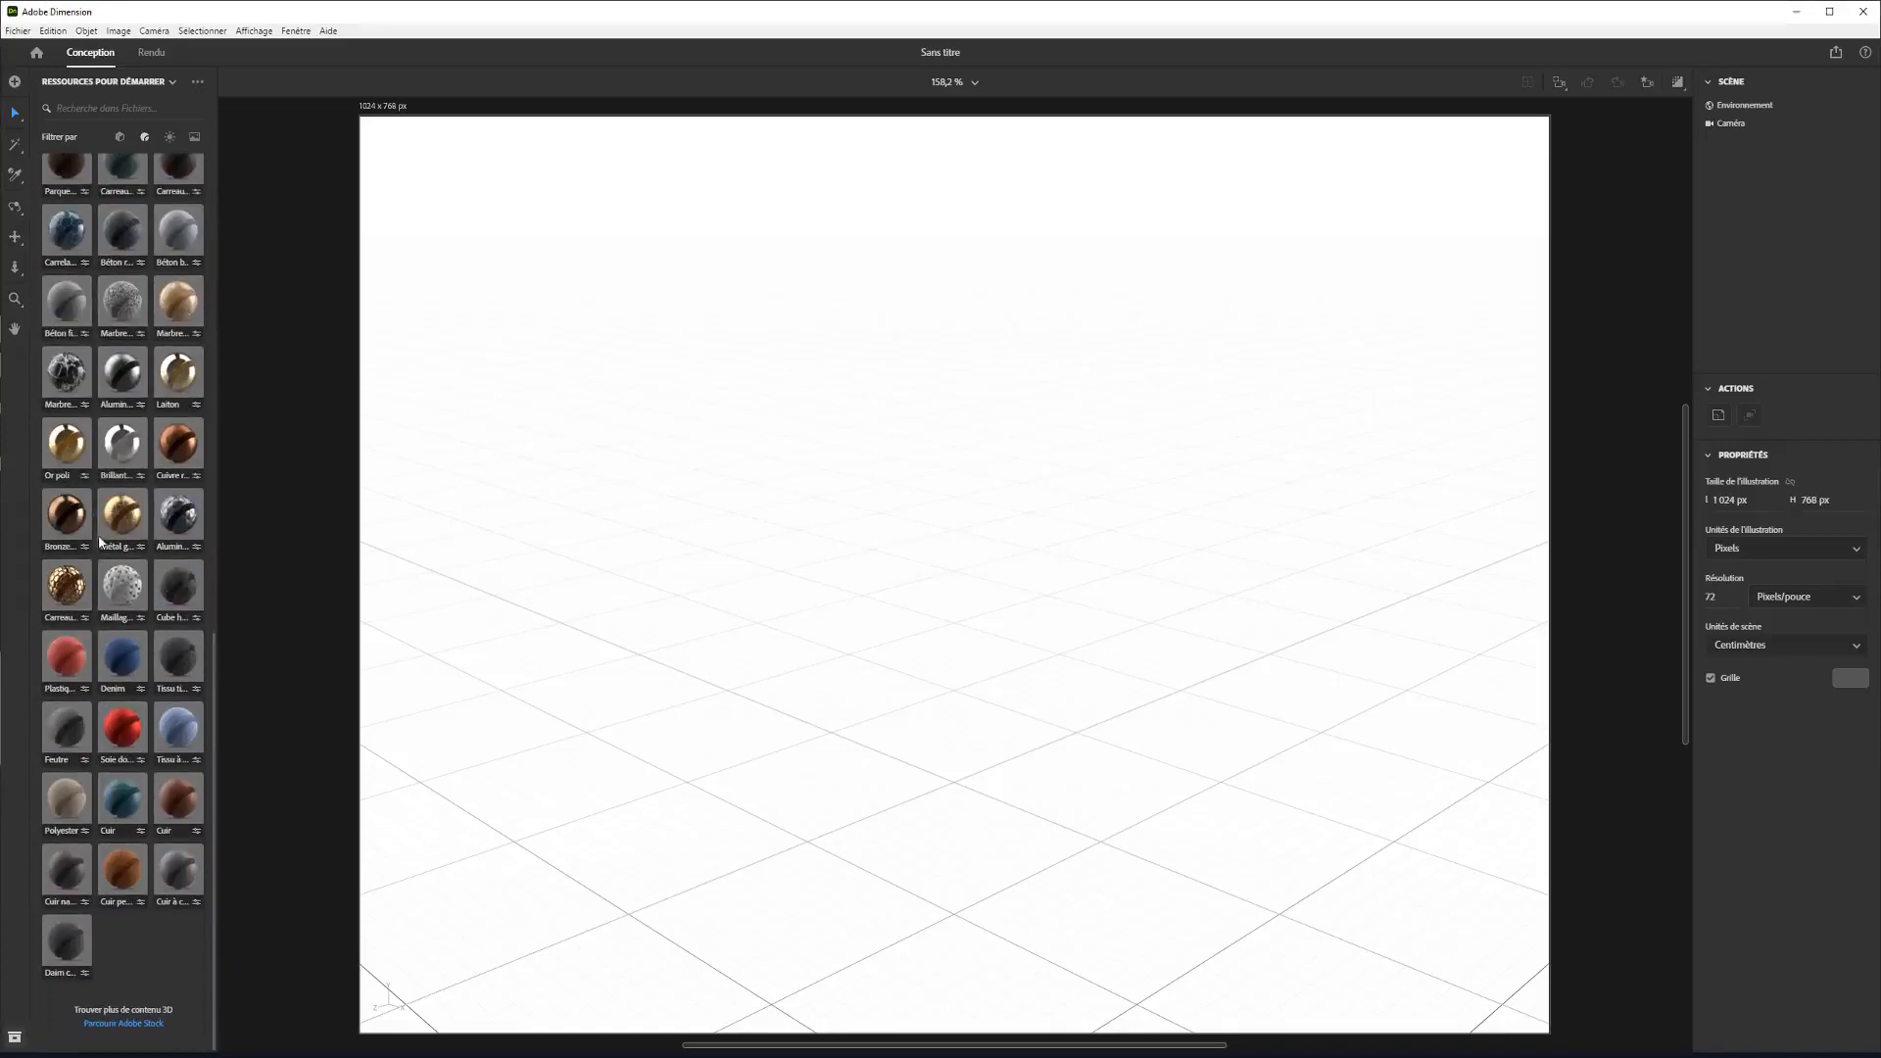
{"action": "scroll", "coordinate": [100, 540], "scroll_direction": "up", "scroll_amount": 12}
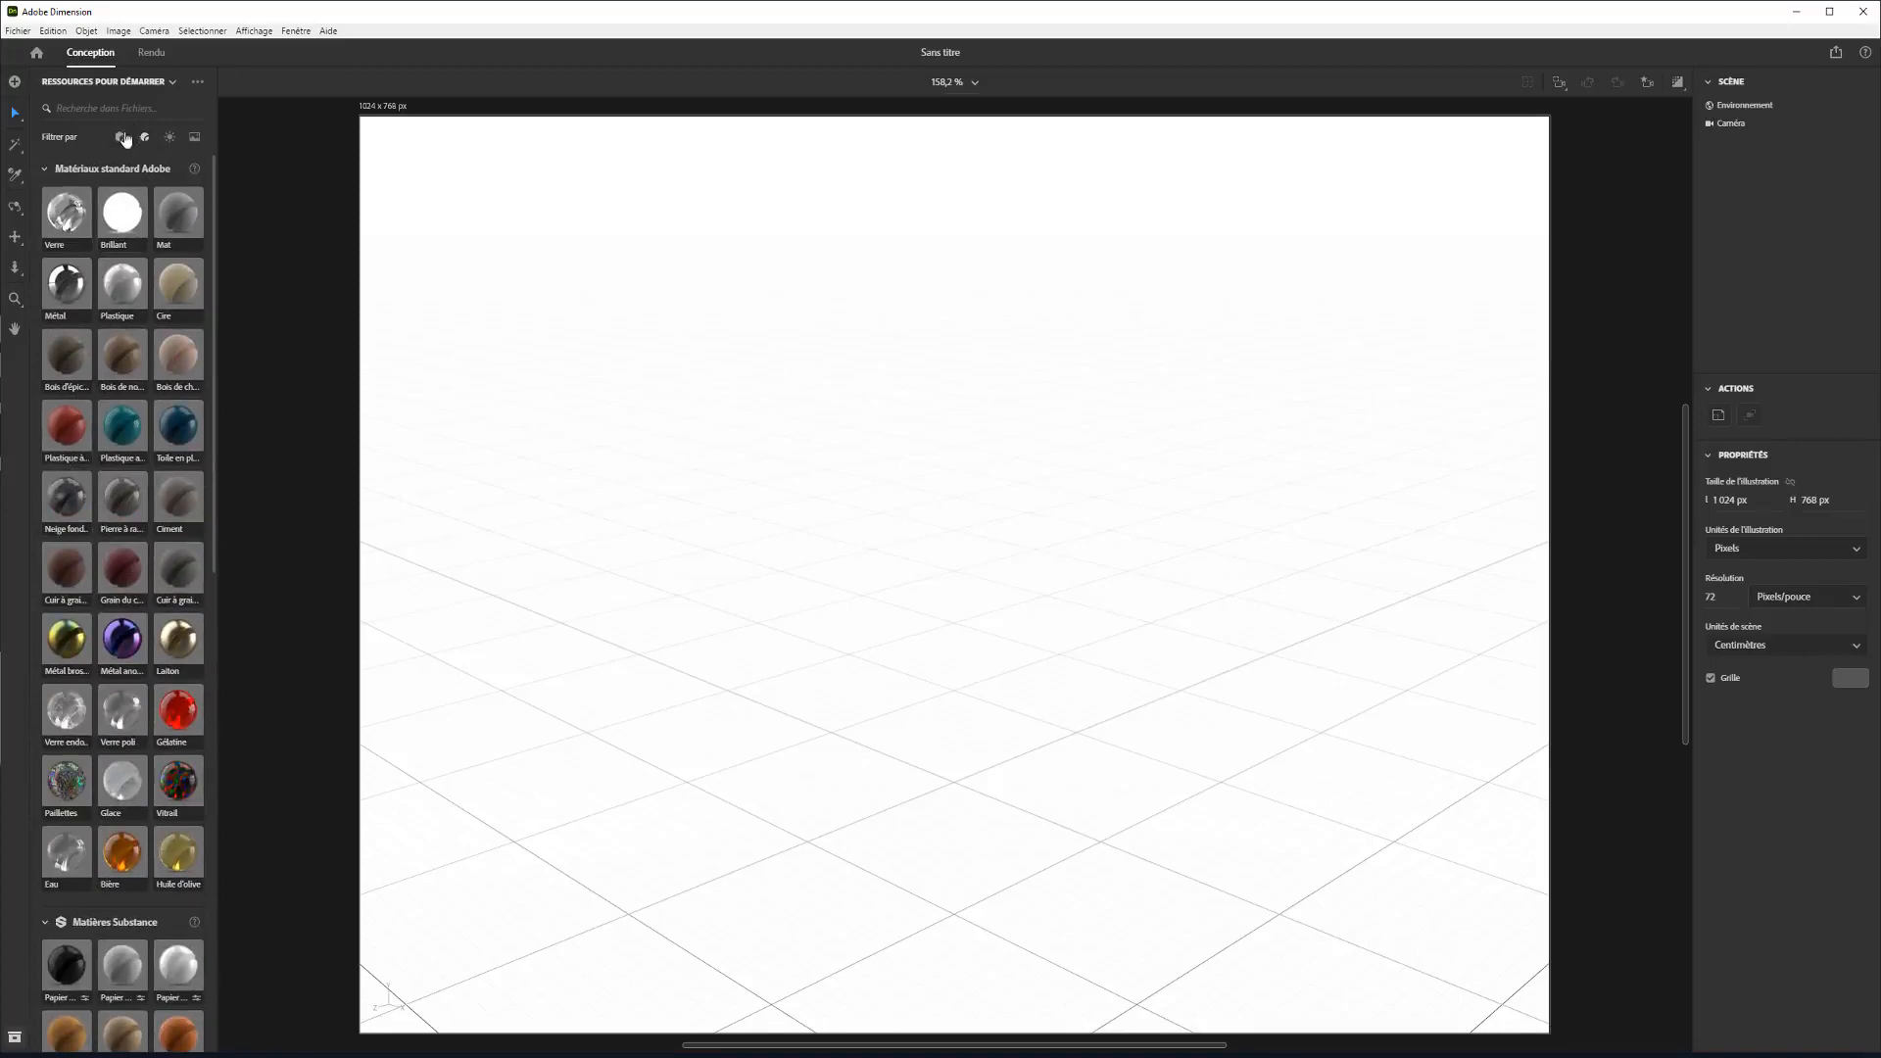
{"action": "left_click", "coordinate": [172, 140]}
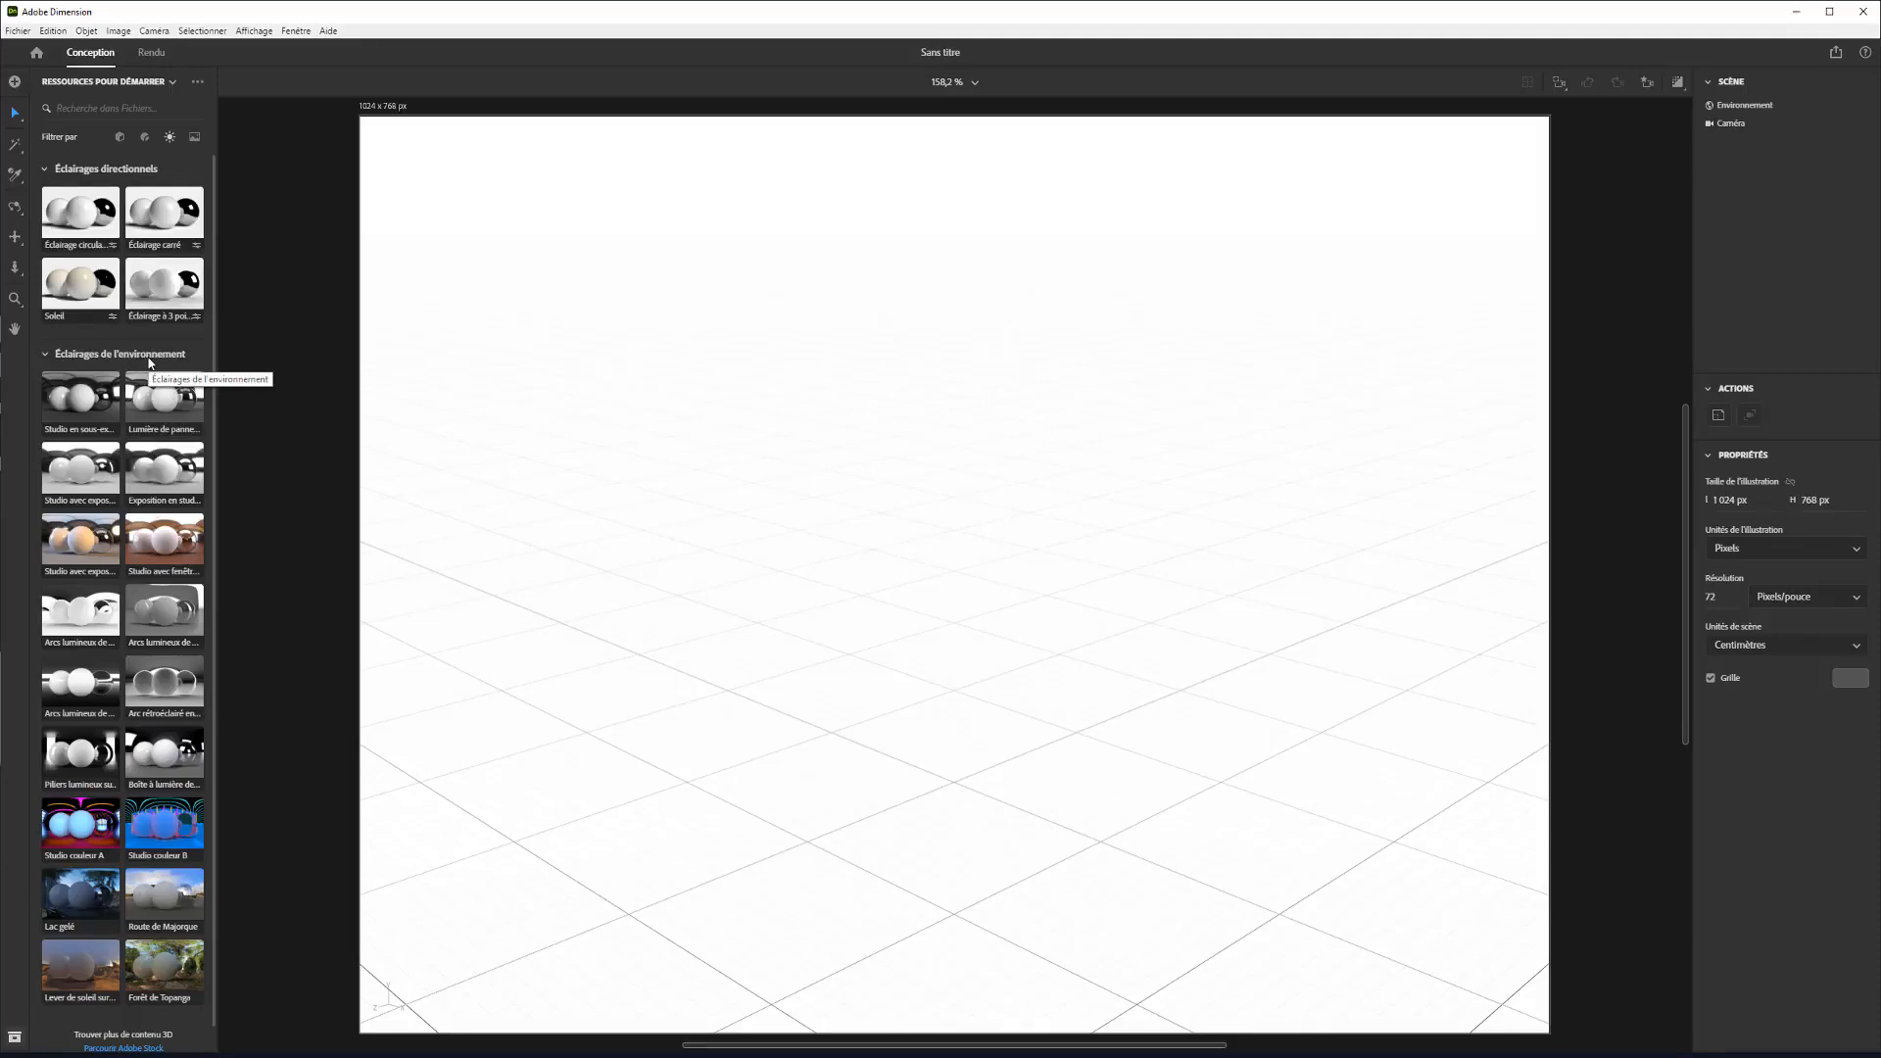
{"action": "left_click", "coordinate": [194, 140]}
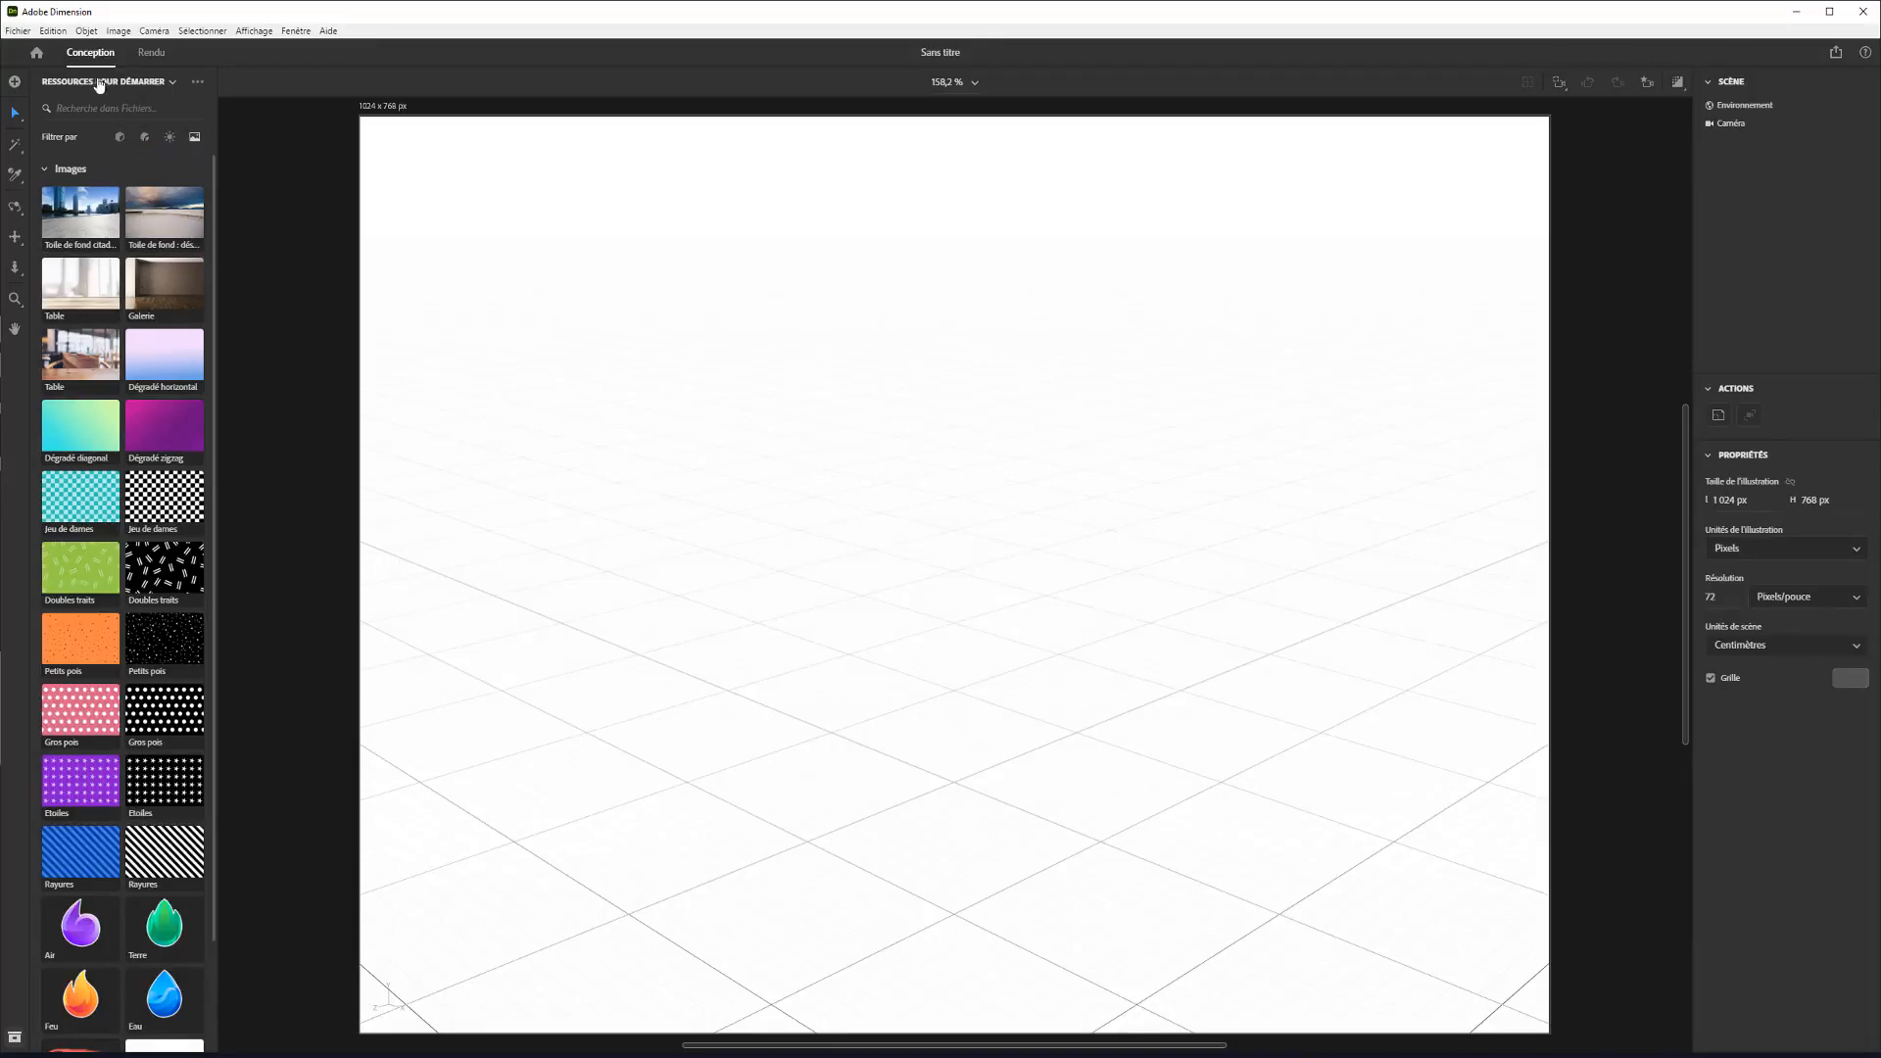
View the Bibliothèques asset source, then return to the starter assets.
{"action": "left_click", "coordinate": [160, 86]}
{"action": "left_click", "coordinate": [97, 135]}
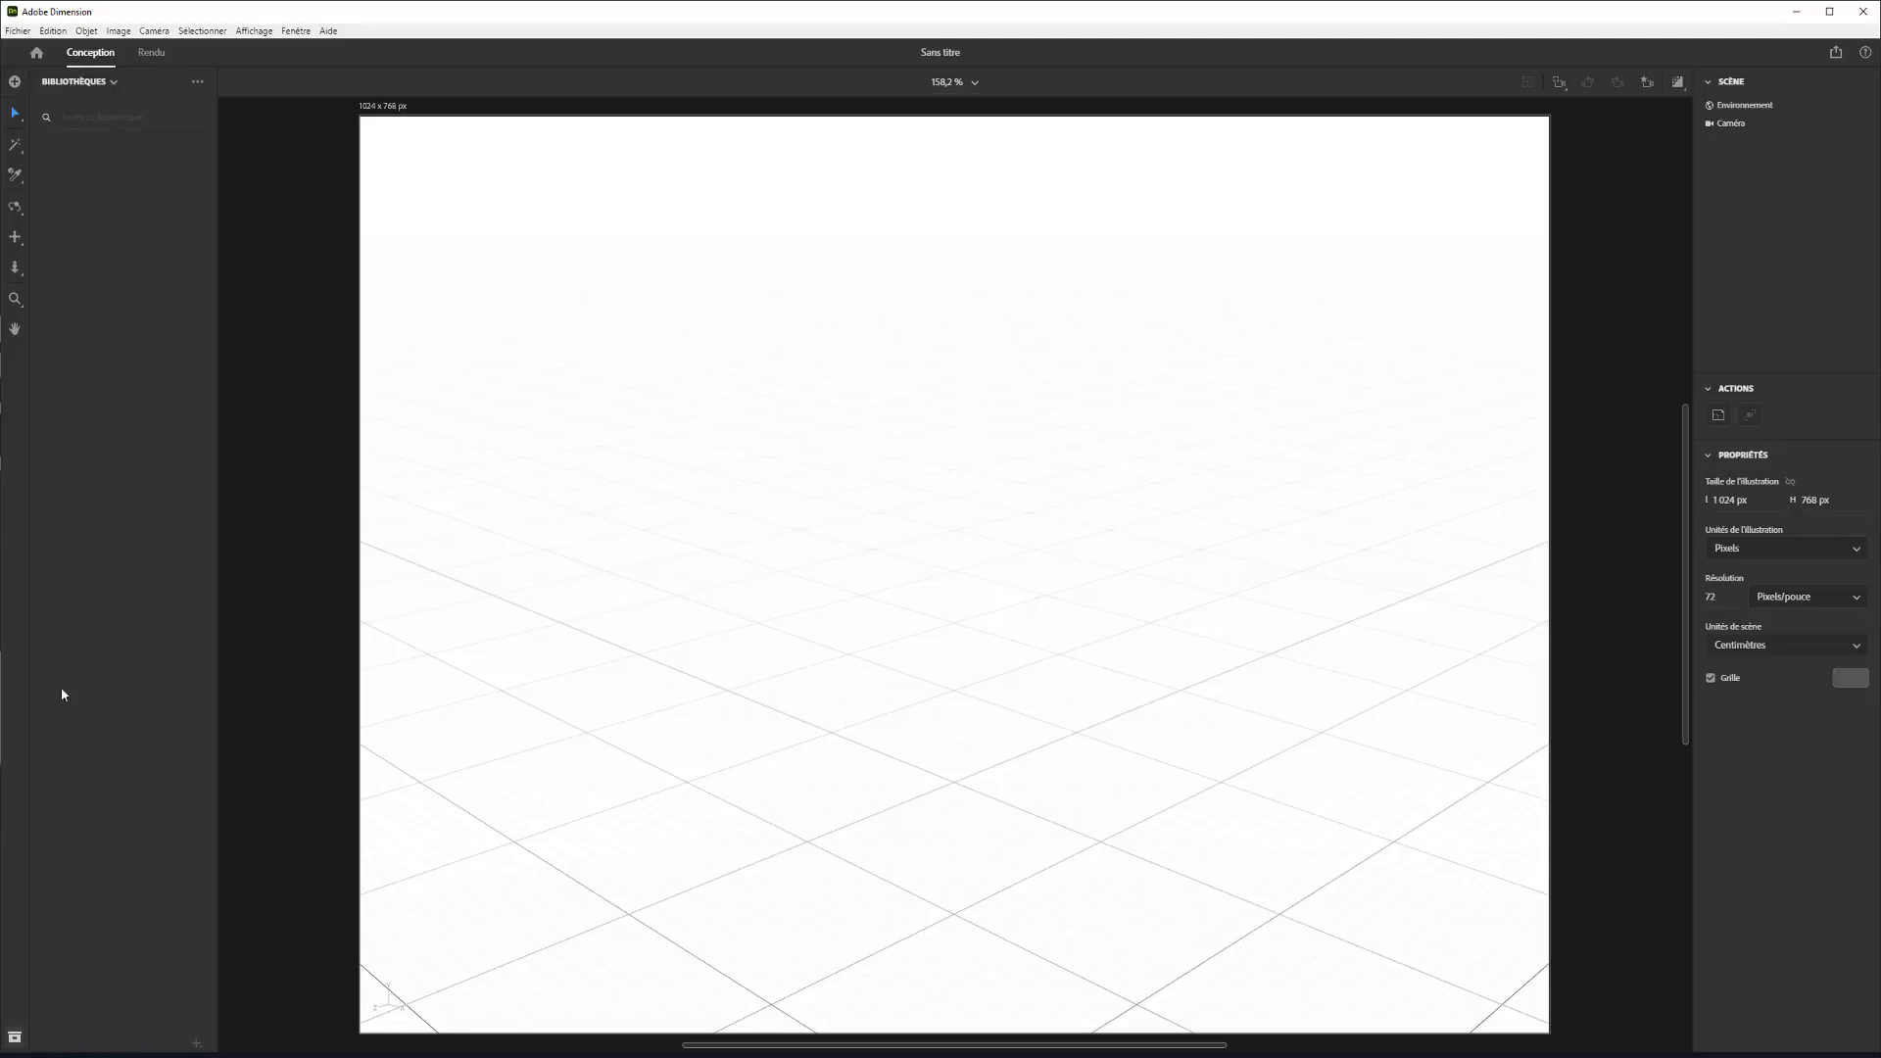
{"action": "left_click", "coordinate": [108, 116]}
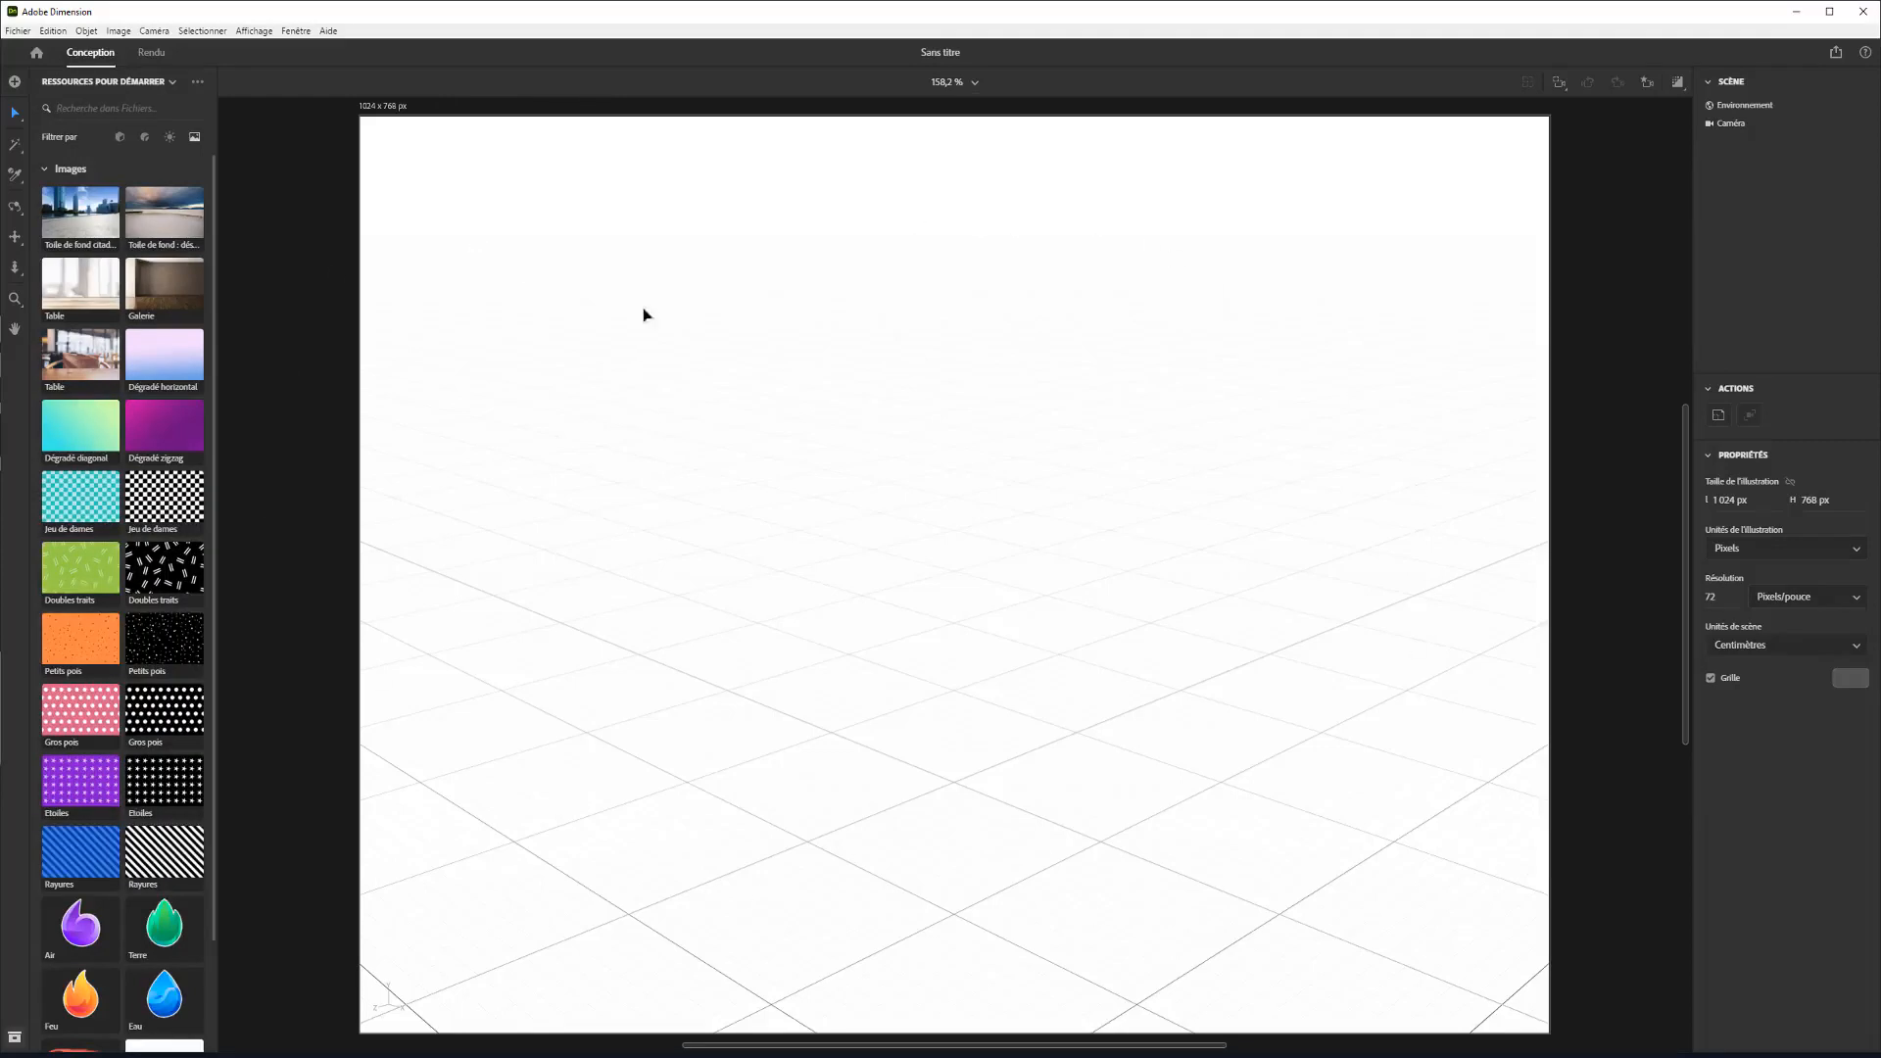
Add the Tasse à café model from the starter models to the ground plane of the scene.
{"action": "right_click_drag", "start_coordinate": [1016, 520], "coordinate": [932, 428]}
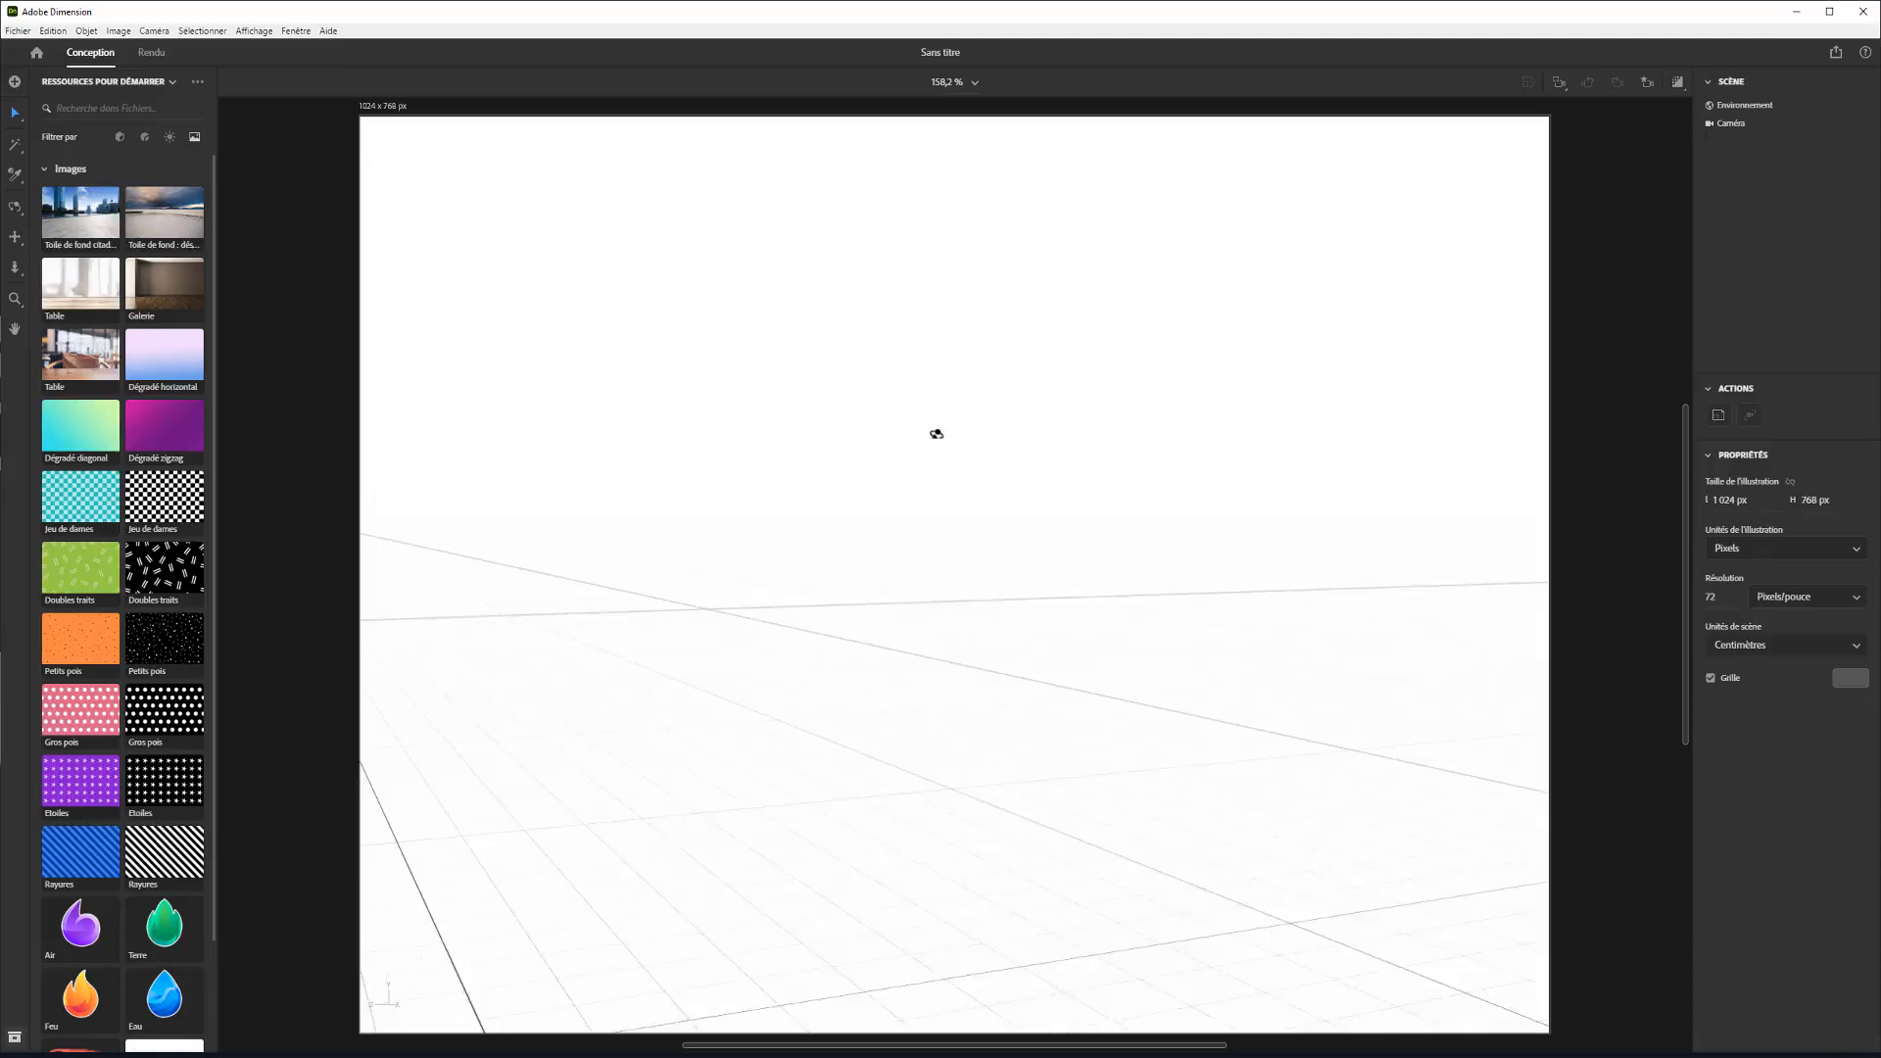
{"action": "left_click", "coordinate": [119, 138]}
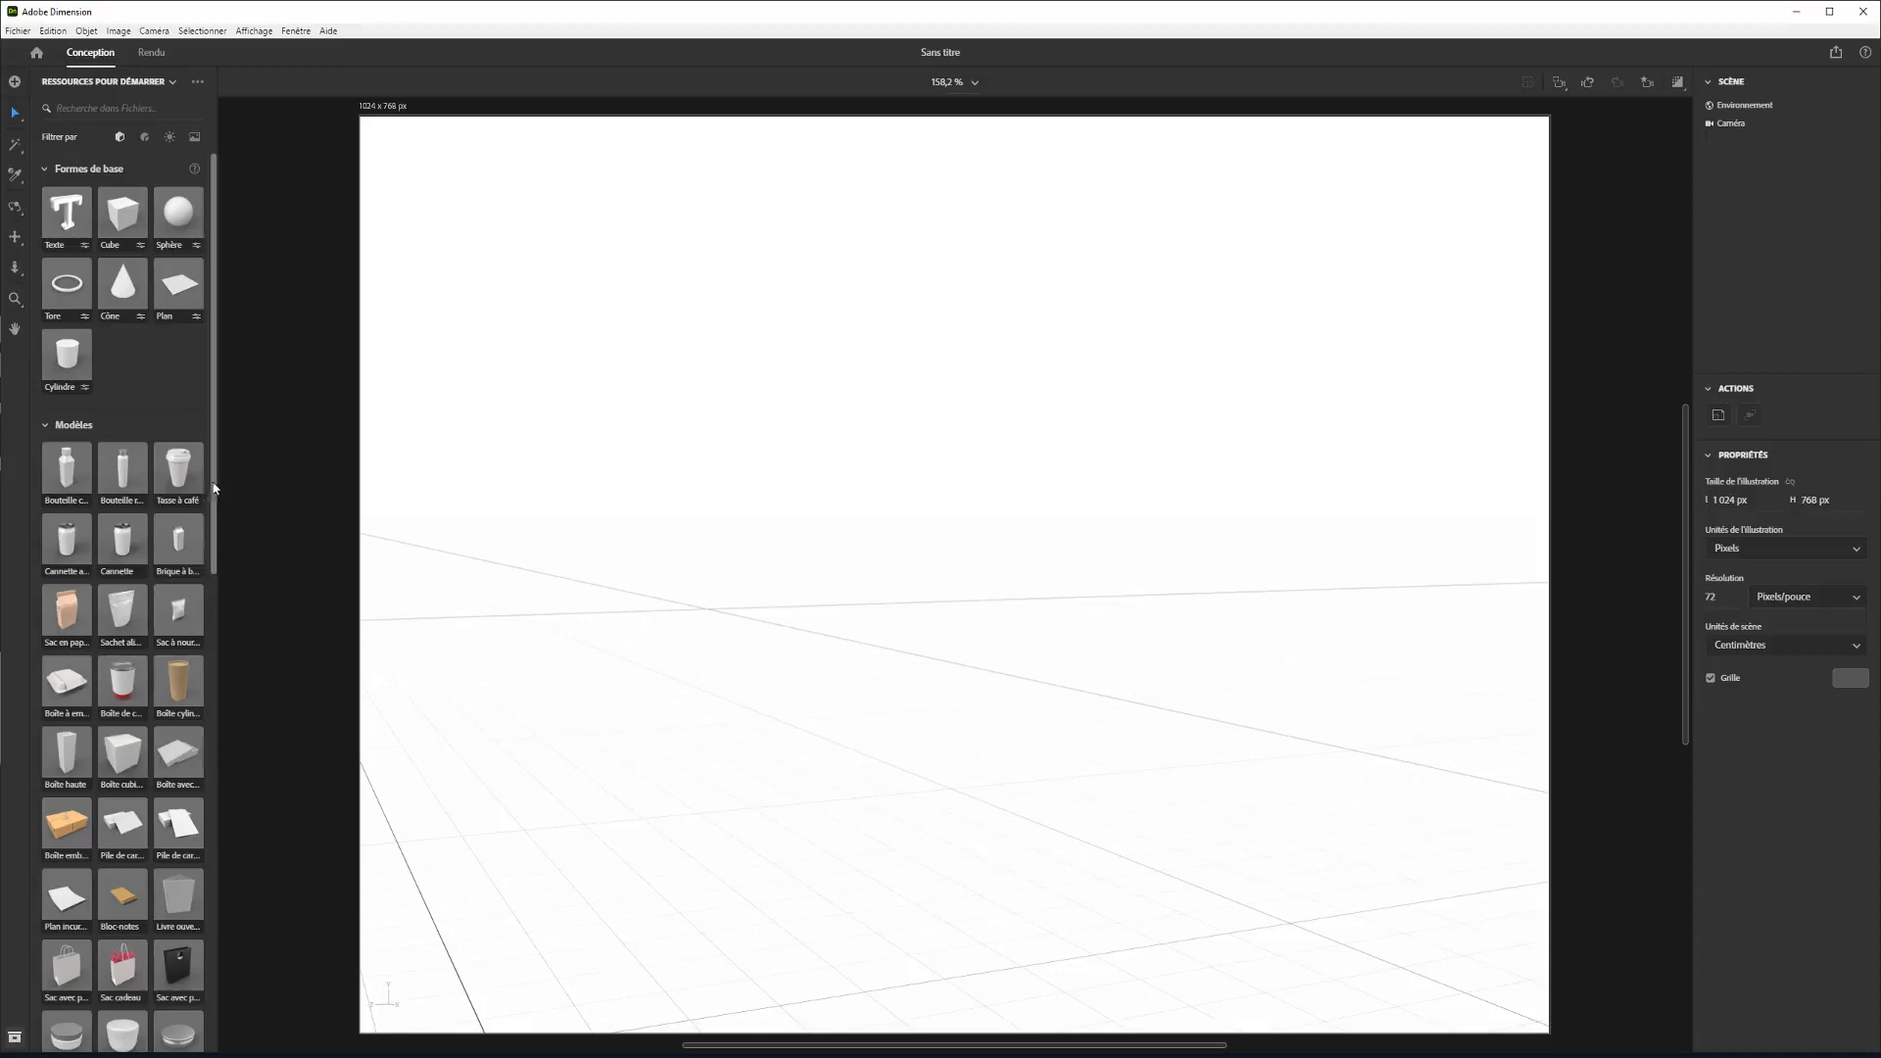
{"action": "left_click_drag", "start_coordinate": [192, 482], "coordinate": [725, 614]}
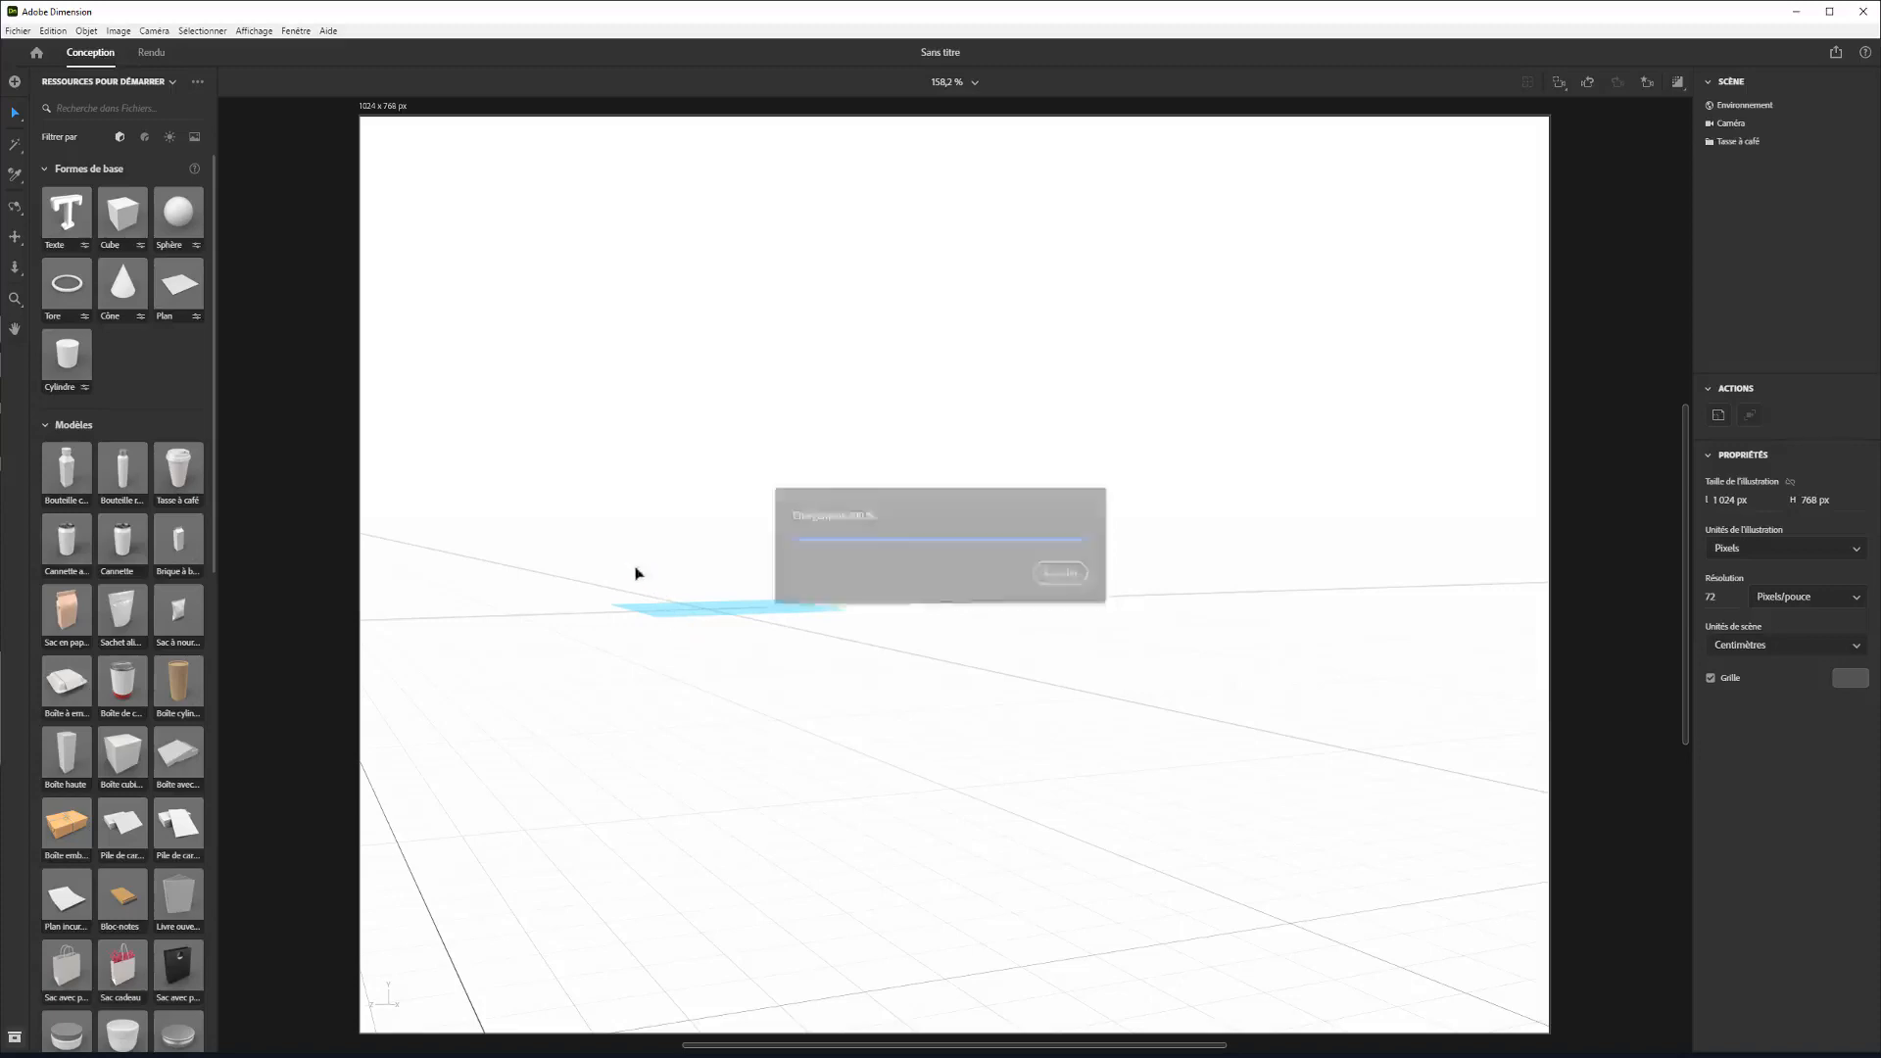
{"action": "right_click_drag", "start_coordinate": [612, 595], "coordinate": [947, 668]}
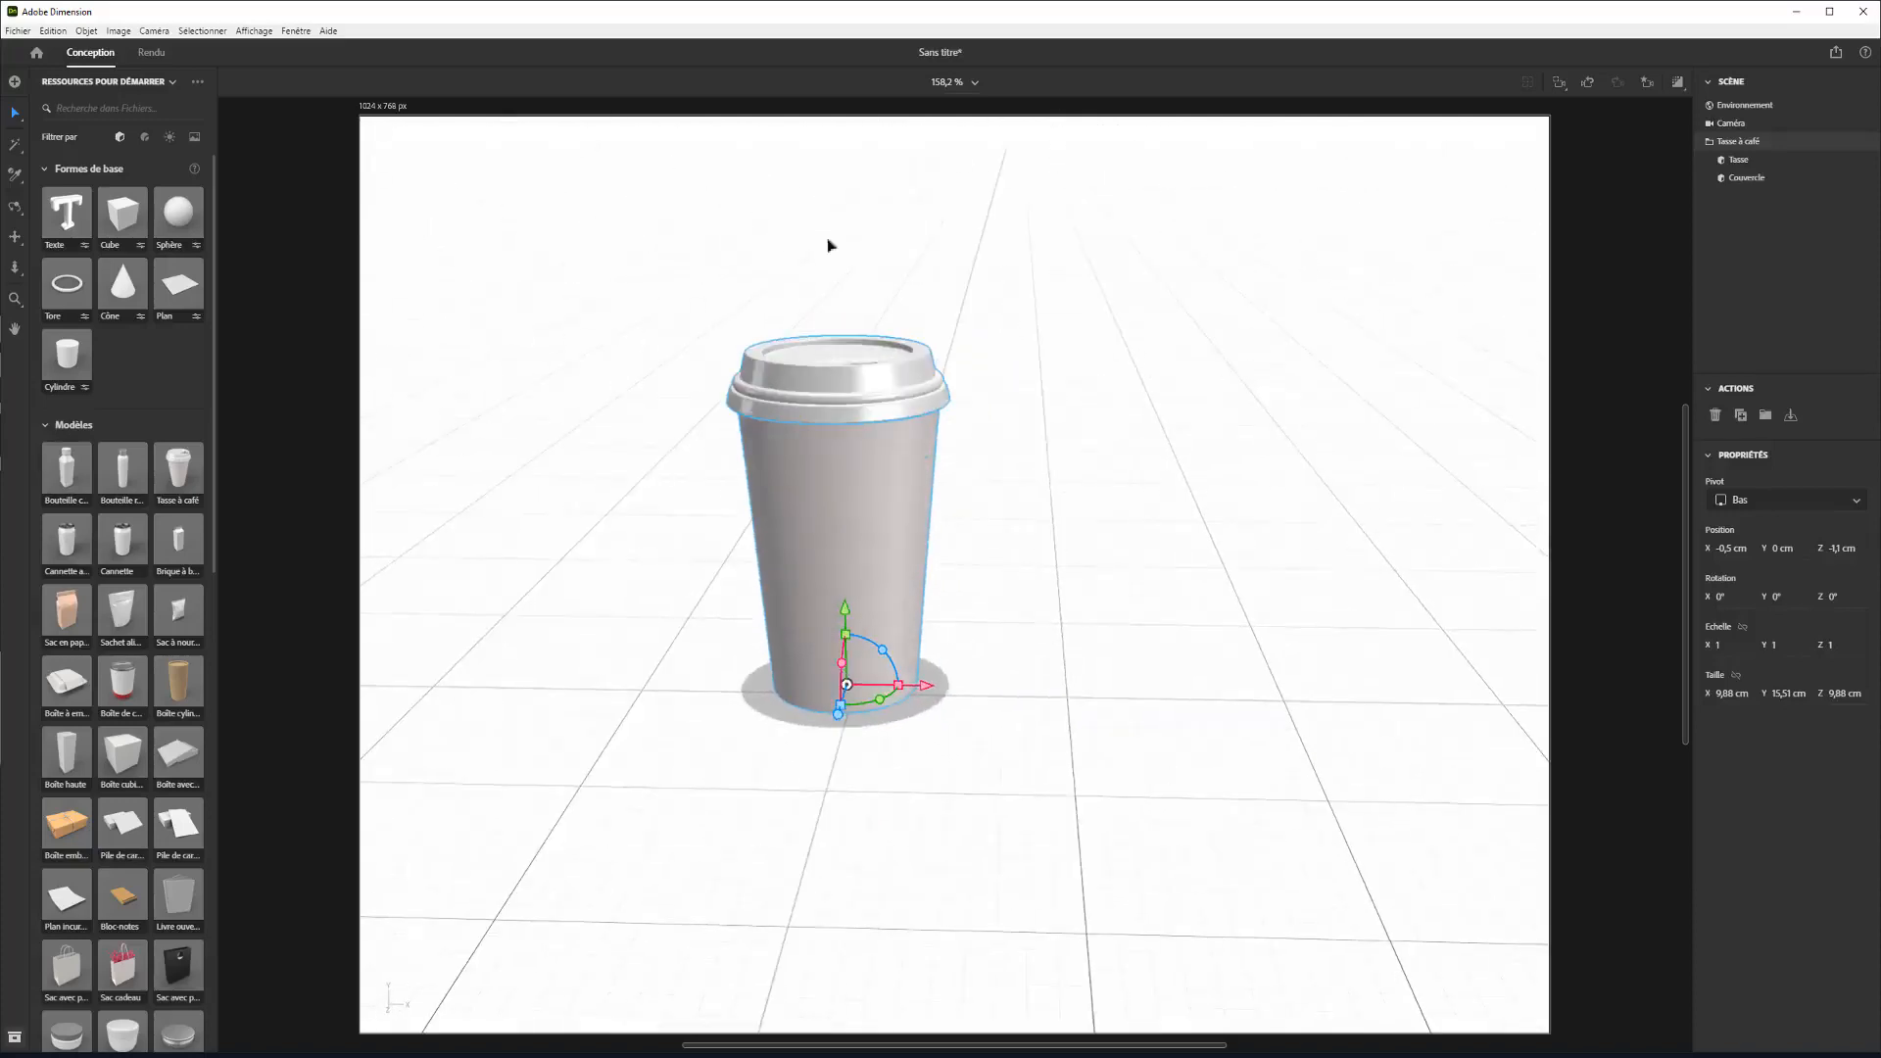
Transform the coffee cup to a Y position of 2.6 cm, an X rotation of 170° and a Y scale of 1.1.
{"action": "right_click_drag", "start_coordinate": [924, 538], "coordinate": [1008, 499]}
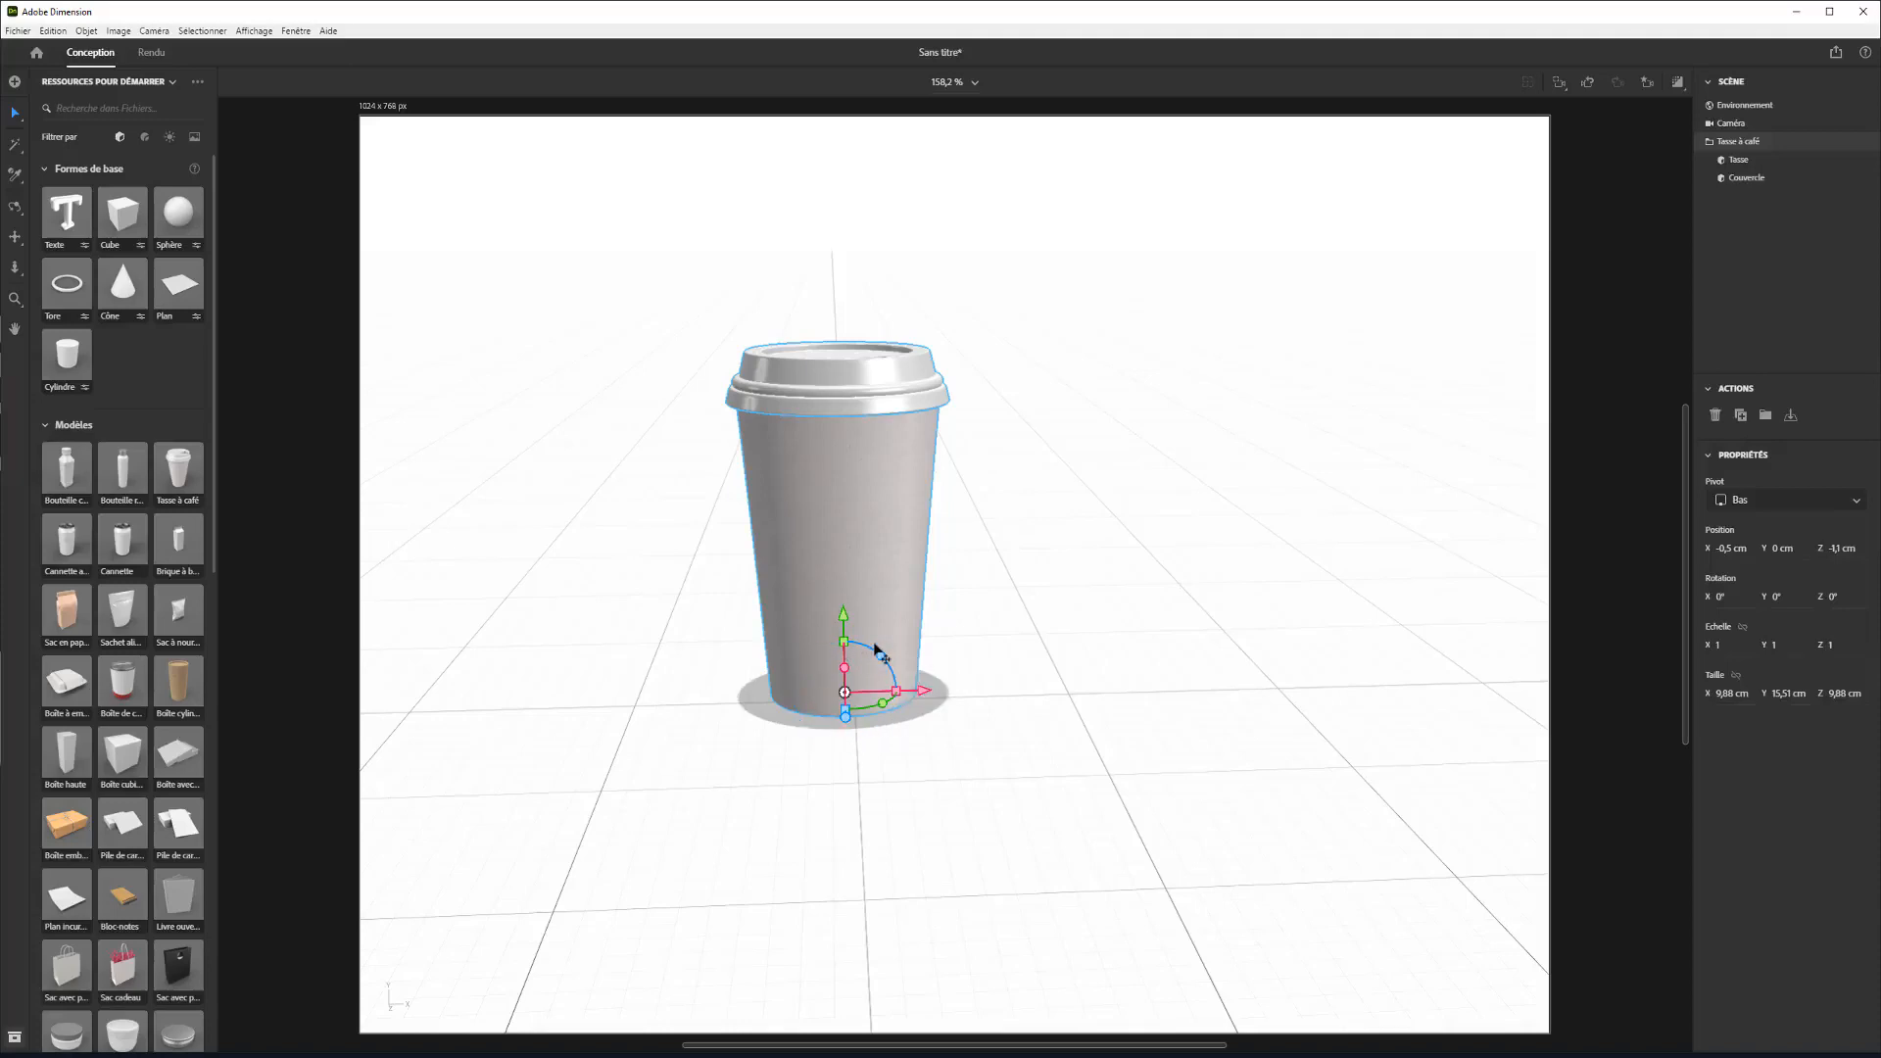
{"action": "left_click_drag", "start_coordinate": [851, 627], "coordinate": [853, 566]}
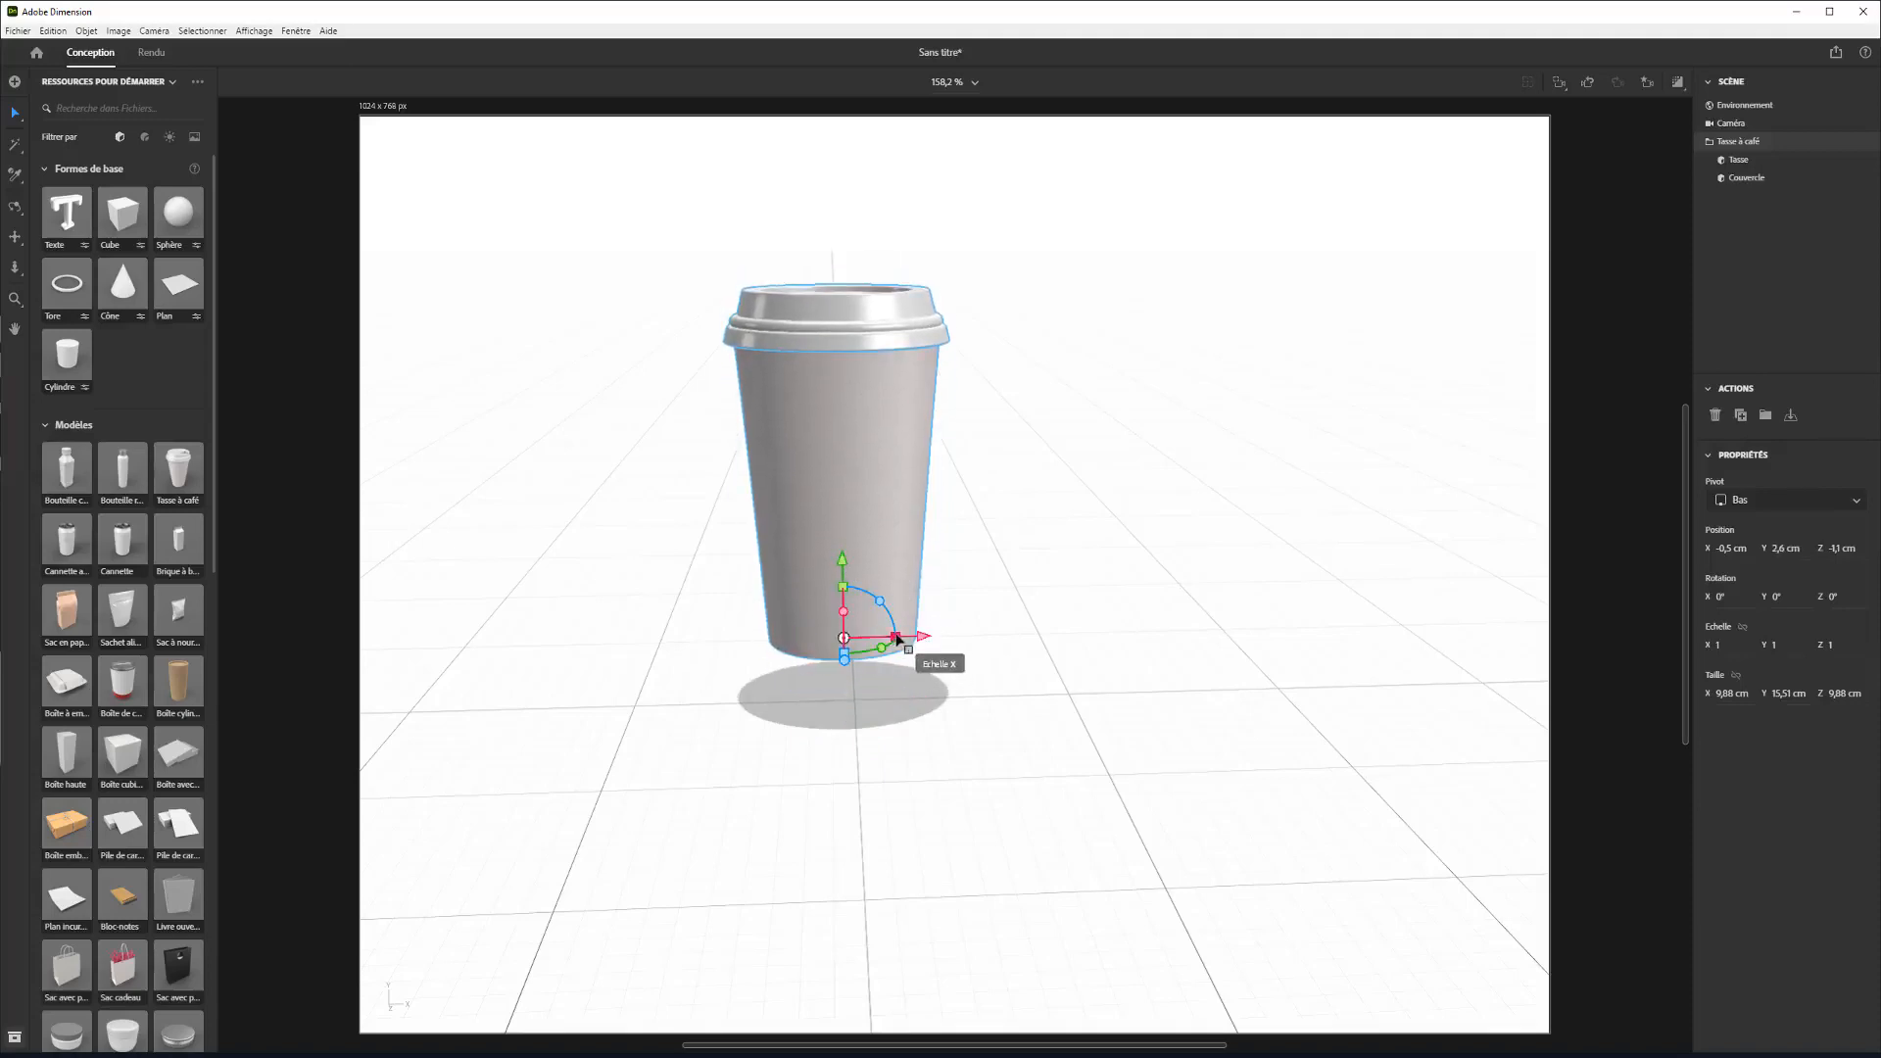
{"action": "left_click_drag", "start_coordinate": [843, 612], "coordinate": [844, 582]}
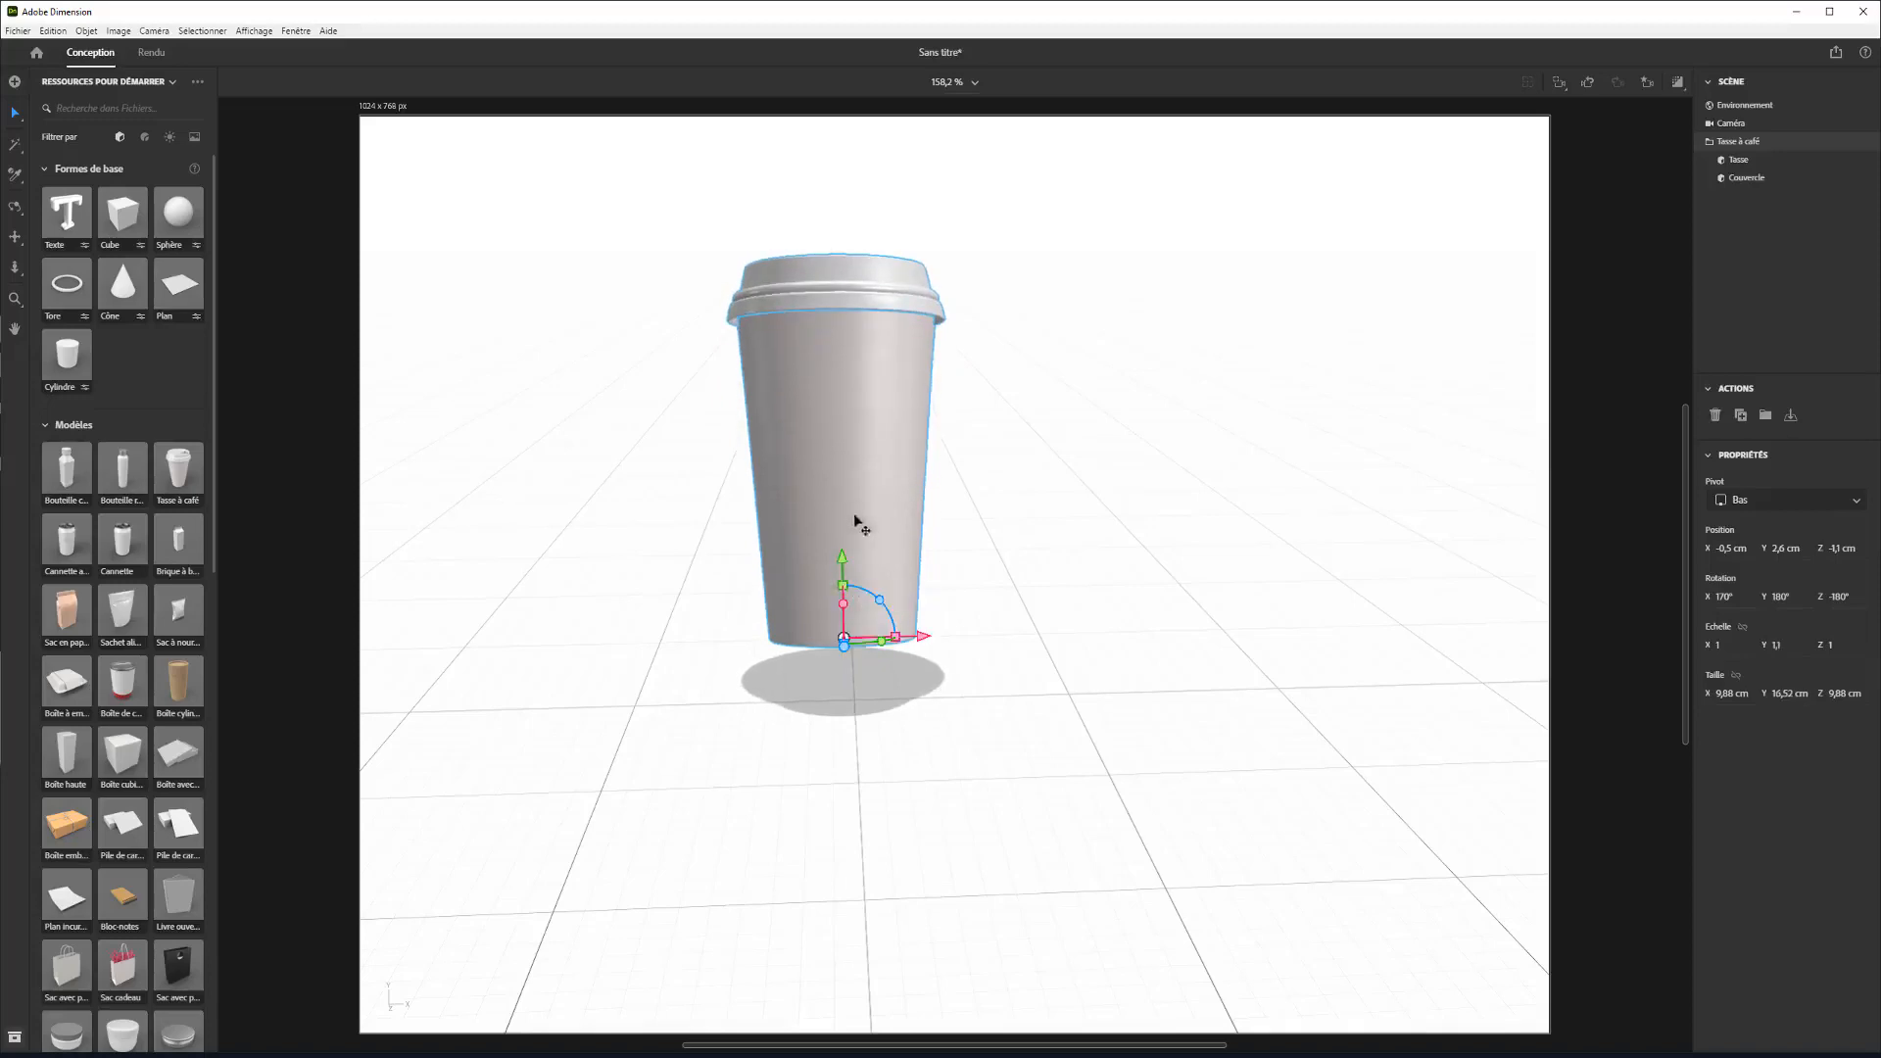
View the cup from different angles and distances using the camera's orbit, pan and dolly tools.
{"action": "right_click_drag", "start_coordinate": [582, 404], "coordinate": [431, 568]}
{"action": "left_click", "coordinate": [14, 206]}
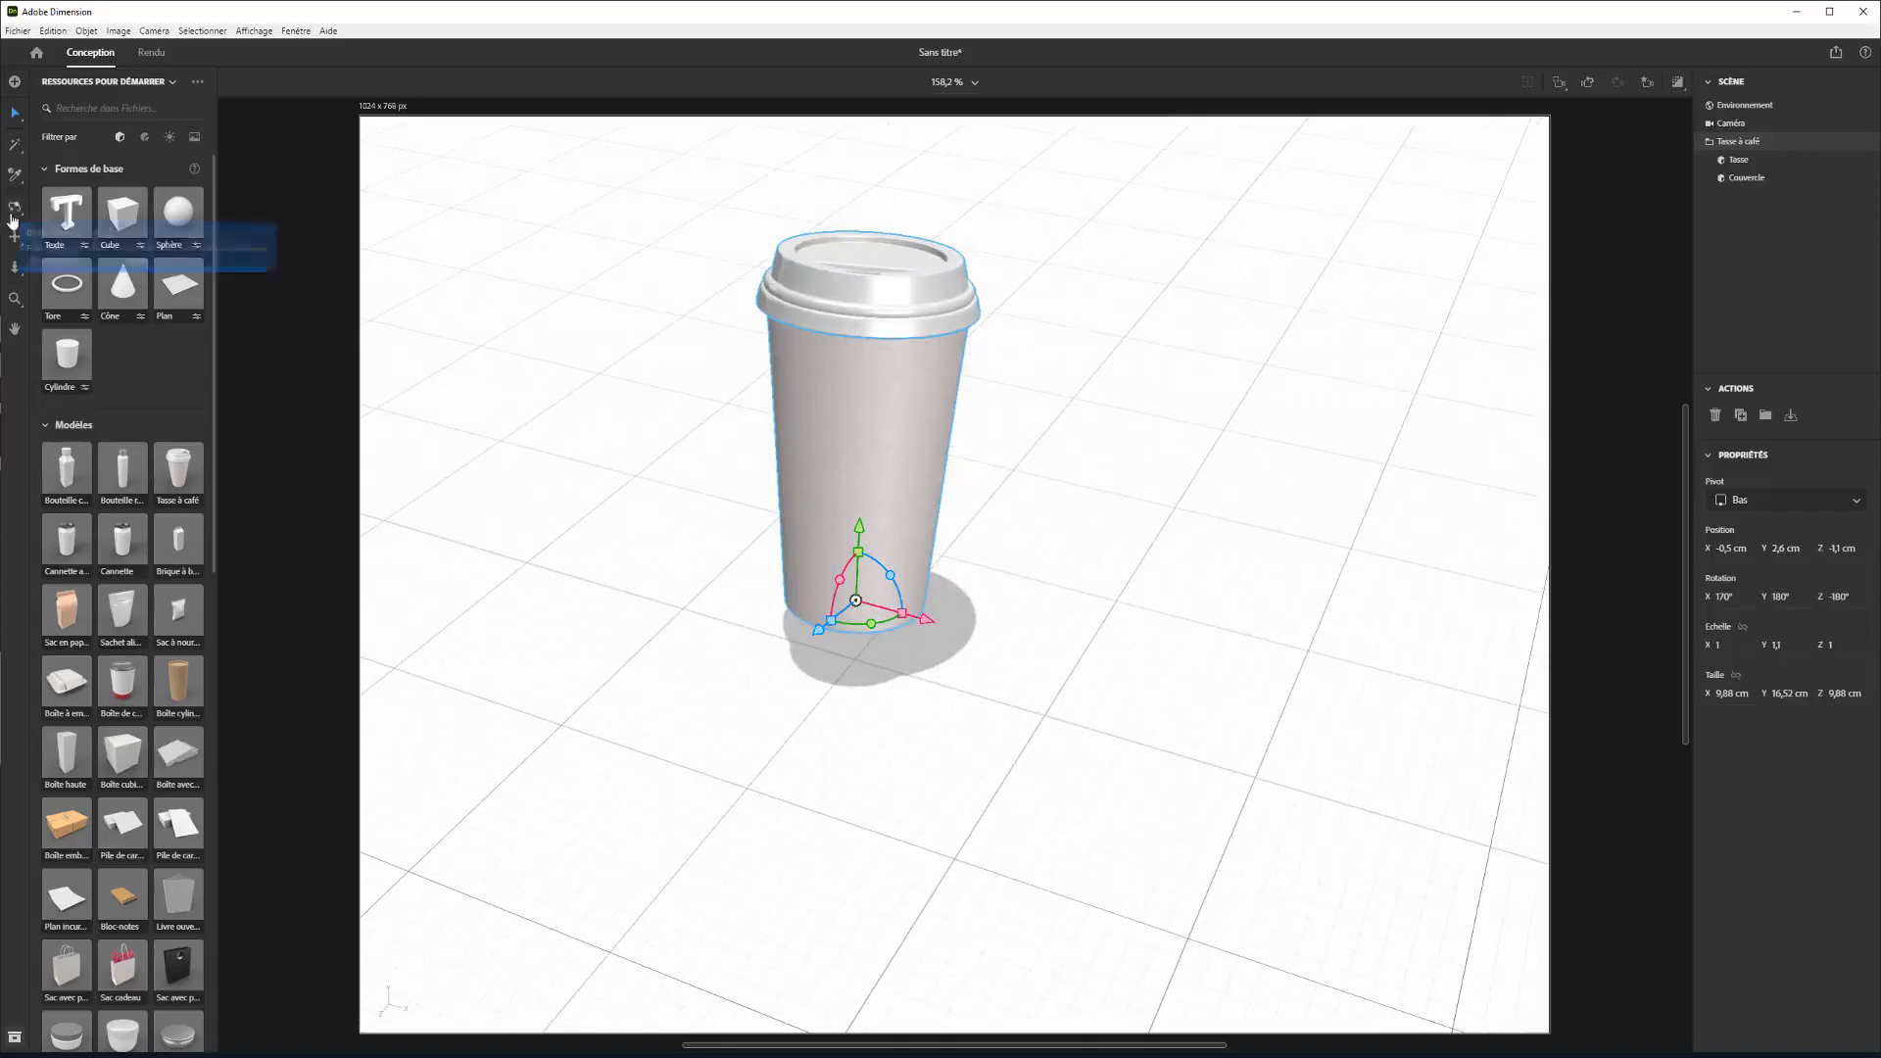
{"action": "left_click_drag", "start_coordinate": [986, 568], "coordinate": [881, 470]}
{"action": "left_click", "coordinate": [15, 237]}
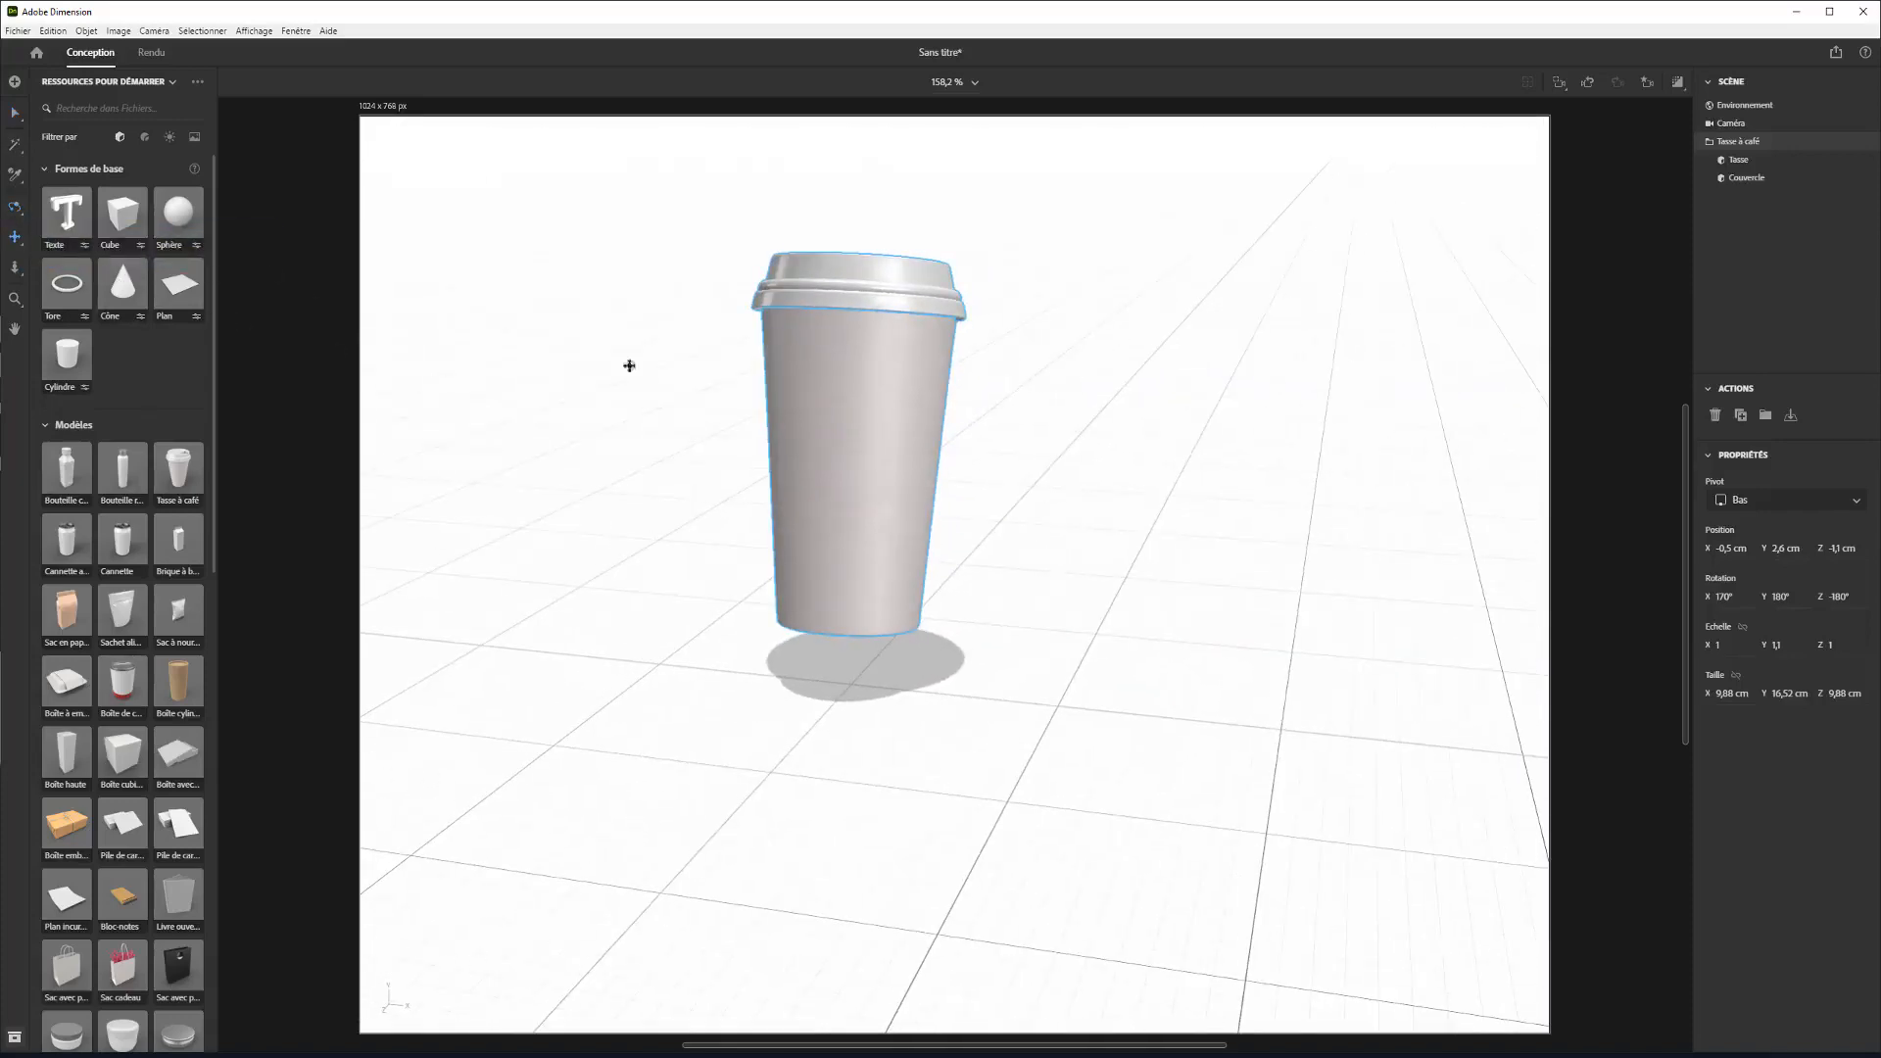
{"action": "left_click_drag", "start_coordinate": [685, 487], "coordinate": [624, 500]}
{"action": "left_click", "coordinate": [15, 267]}
{"action": "left_click_drag", "start_coordinate": [870, 492], "coordinate": [577, 506]}
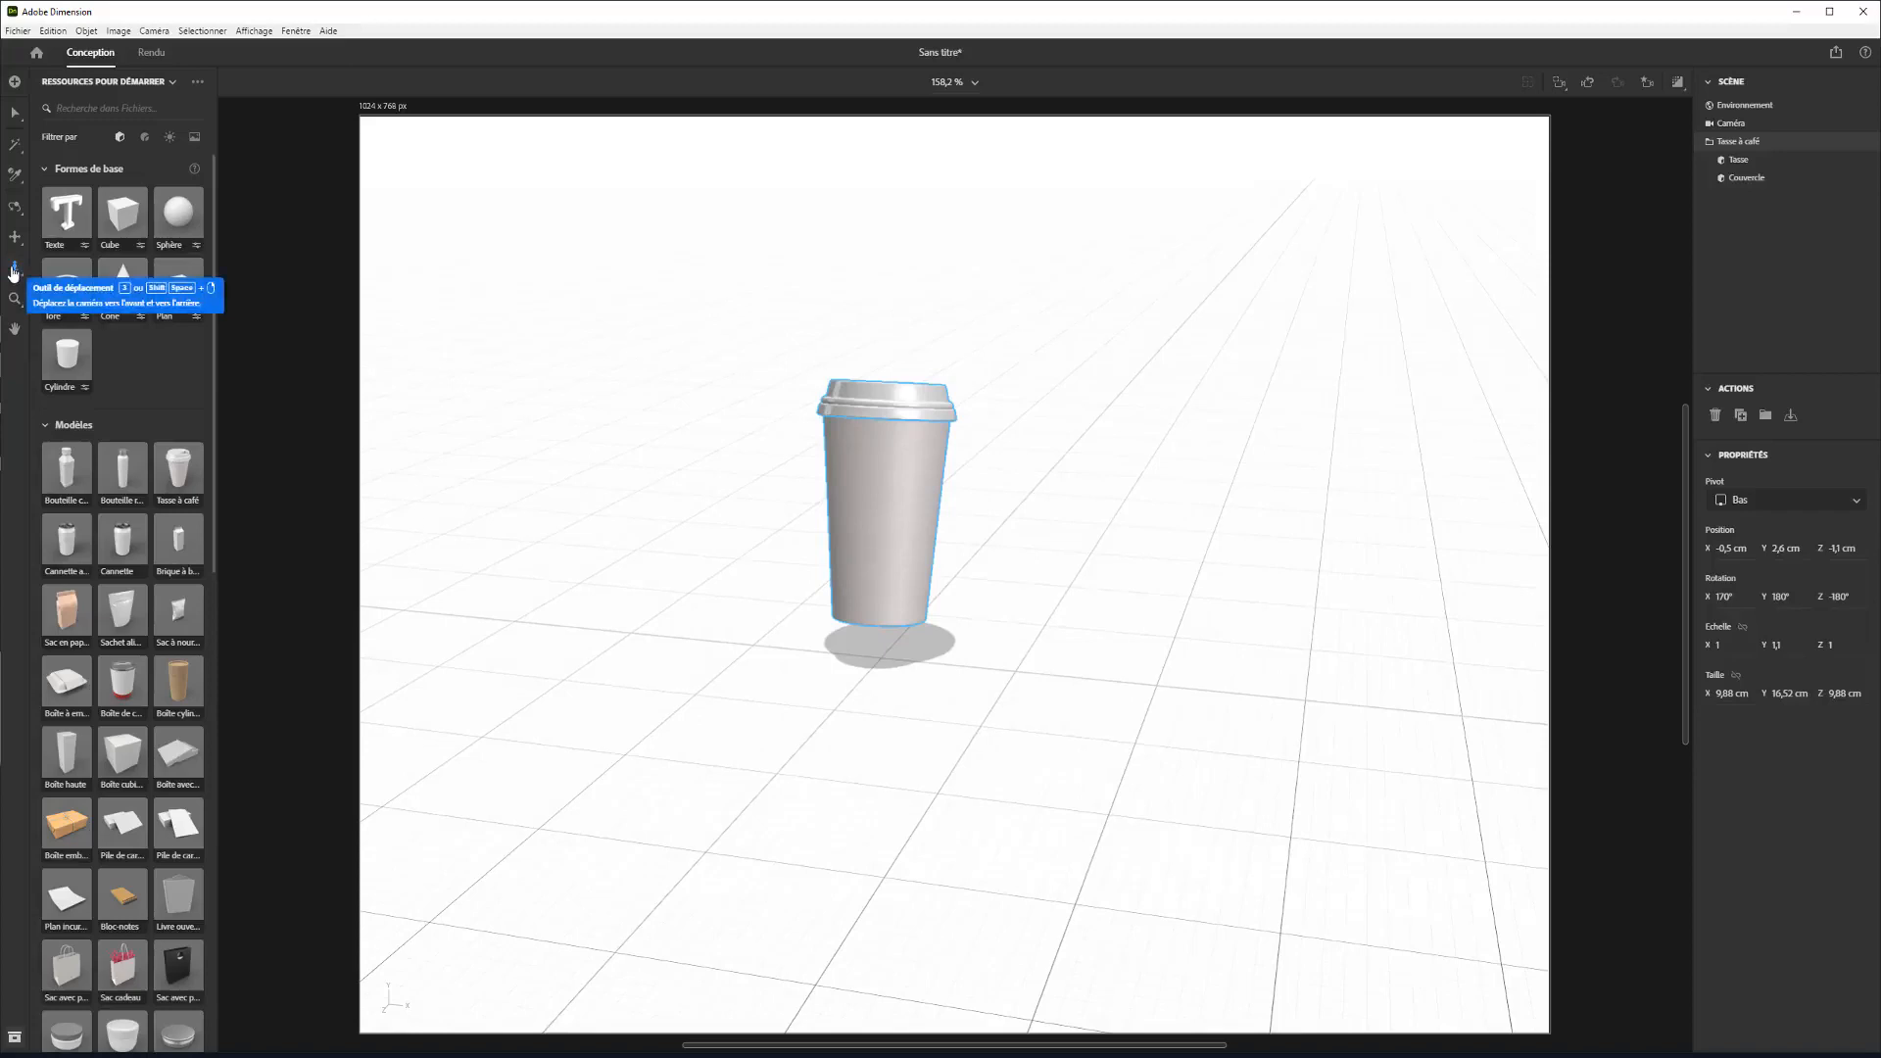
Move the coffee cup across the ground to X 2.3 cm and Z -12.4 cm with the Select tool.
{"action": "left_click", "coordinate": [19, 118]}
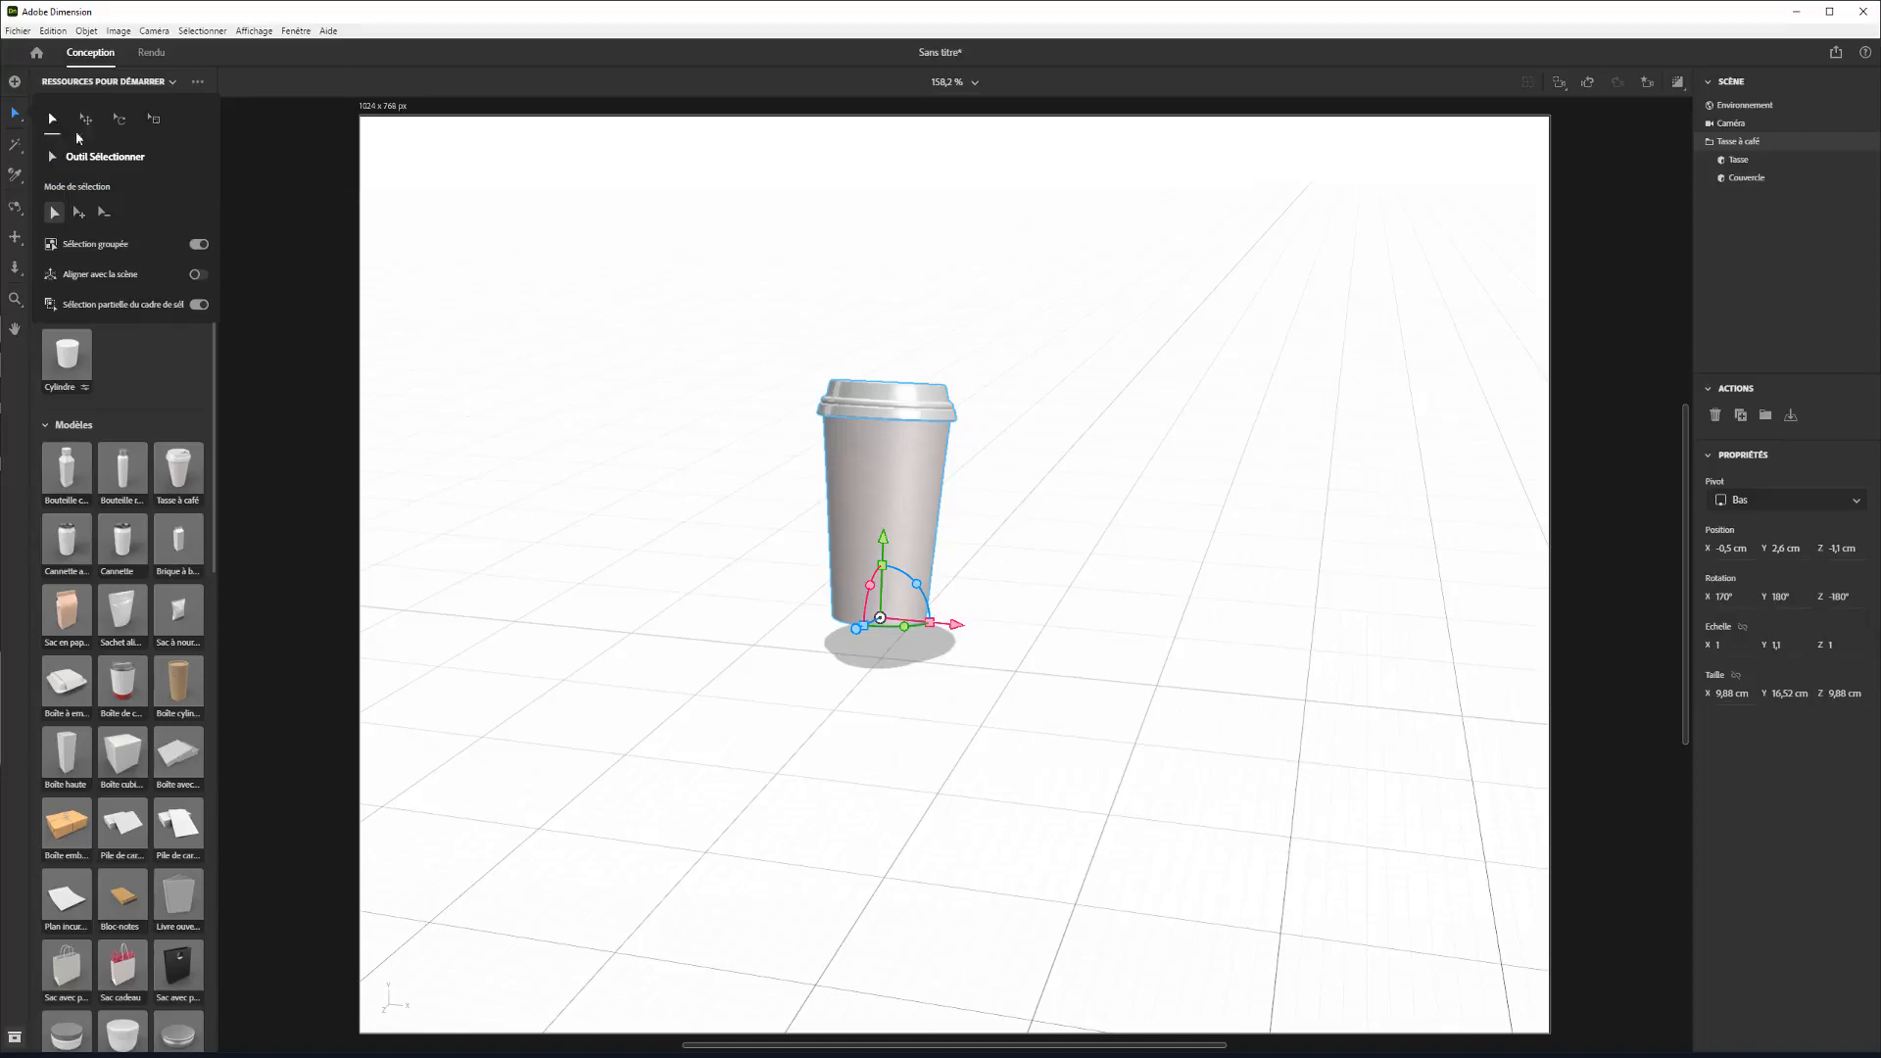
{"action": "left_click_drag", "start_coordinate": [921, 548], "coordinate": [977, 530]}
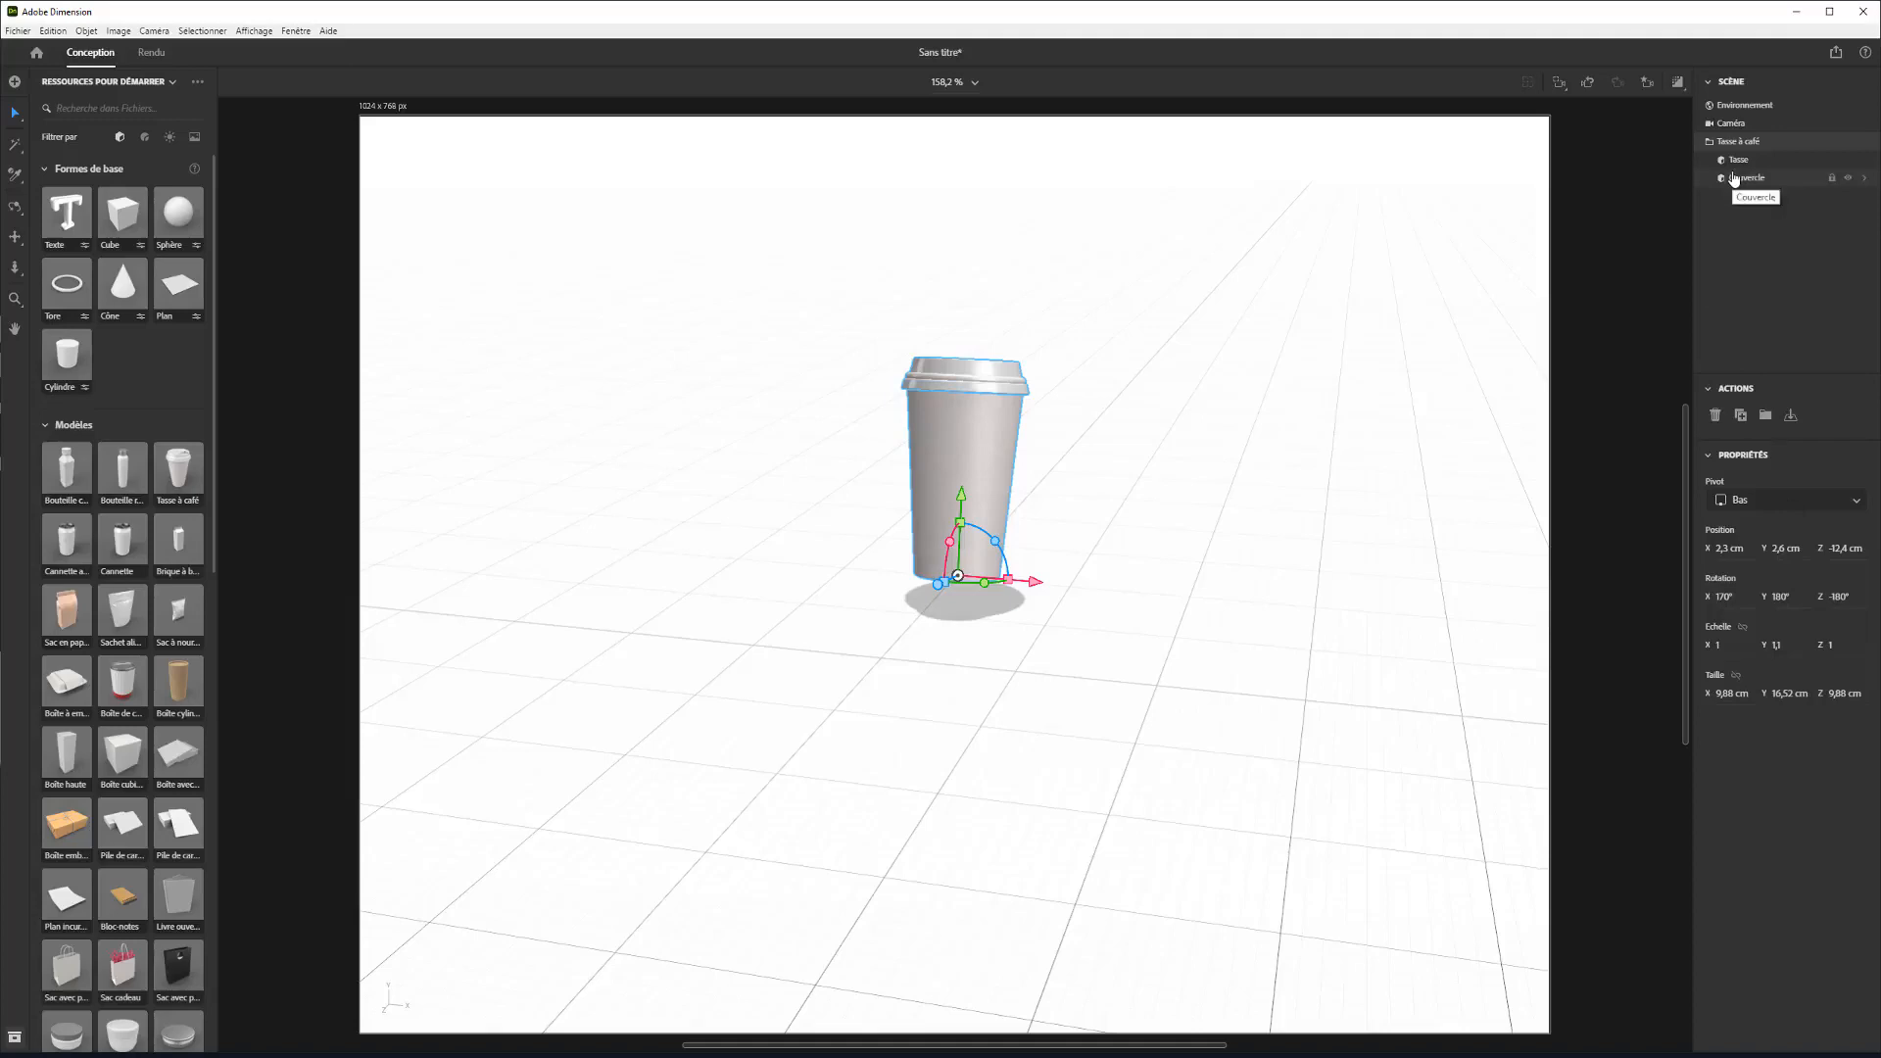
Set the environment's global light intensity to 113 % and global rotation to -5°, with shadow opacity at 100 %.
{"action": "left_click", "coordinate": [1726, 107]}
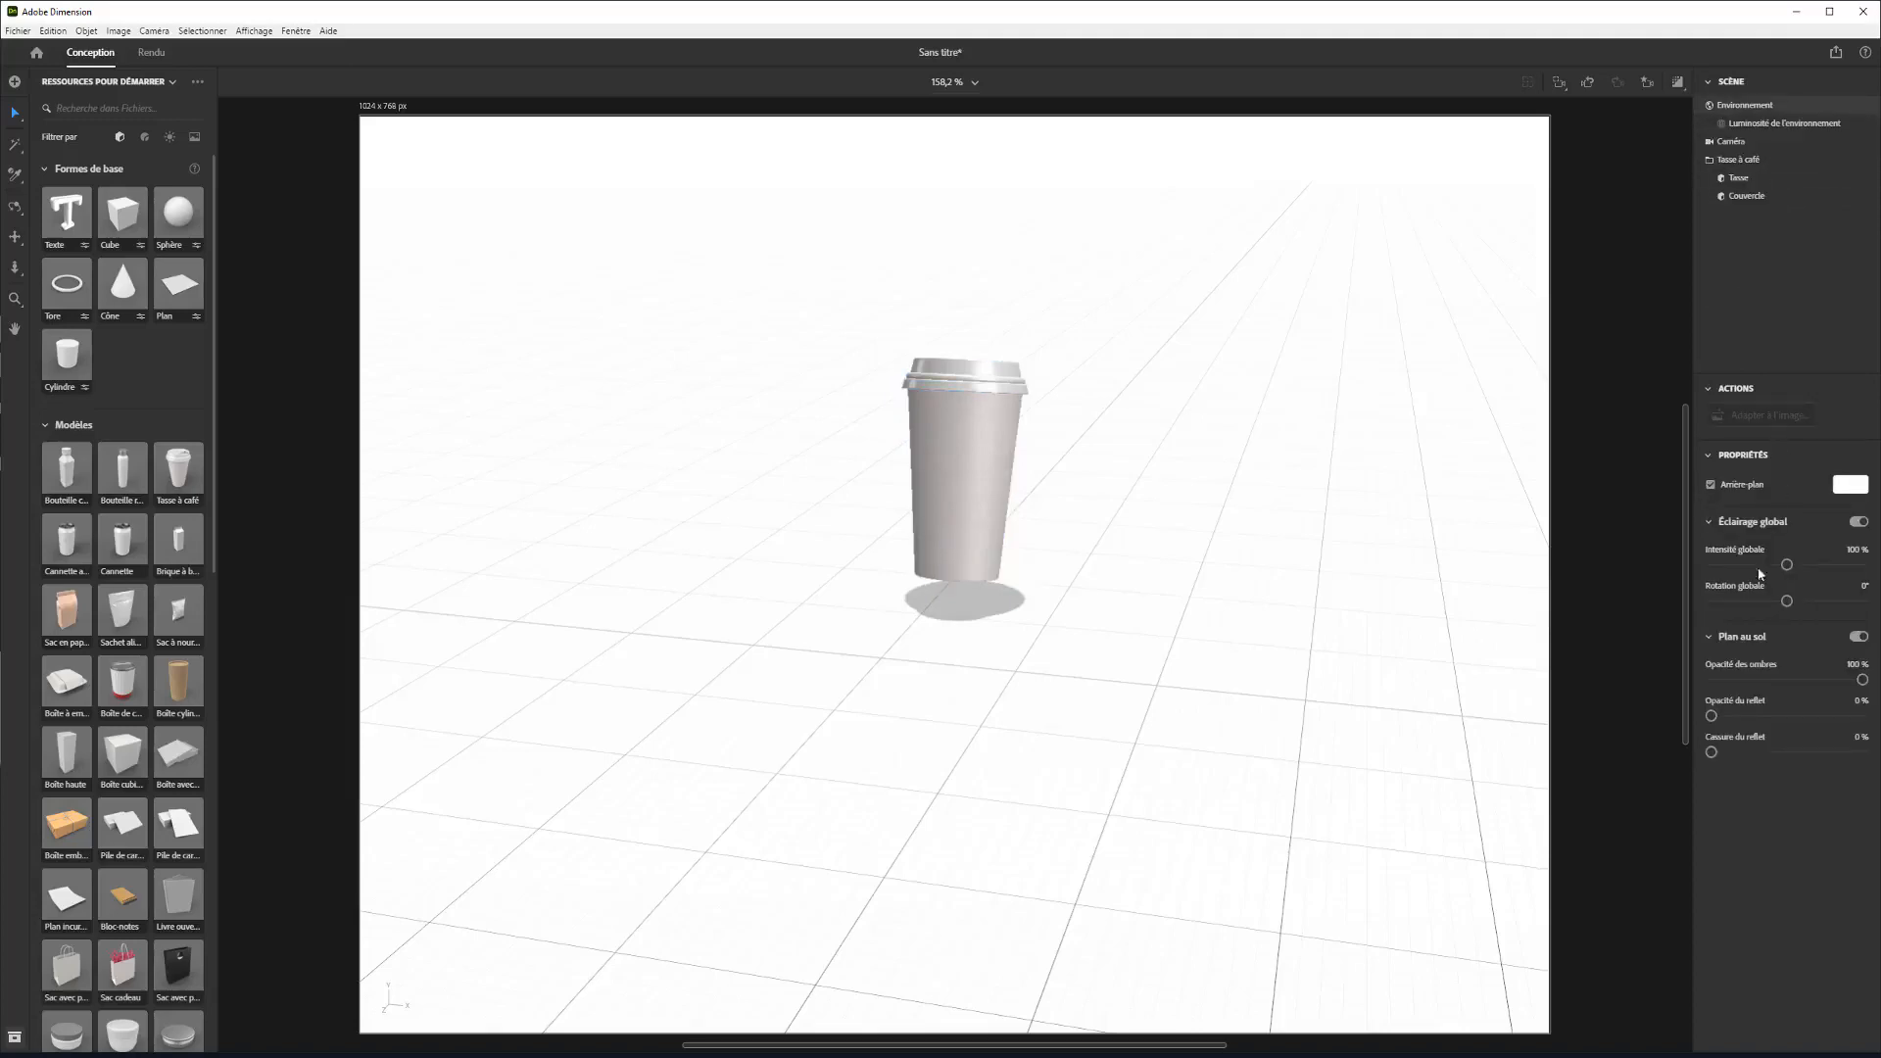
{"action": "mouse_move", "coordinate": [1788, 564]}
{"action": "left_mouse_down"}
{"action": "mouse_move", "coordinate": [1807, 563]}
{"action": "mouse_move", "coordinate": [1773, 563]}
{"action": "mouse_move", "coordinate": [1805, 561]}
{"action": "mouse_move", "coordinate": [1808, 600]}
{"action": "mouse_move", "coordinate": [1784, 600]}
{"action": "left_mouse_up"}
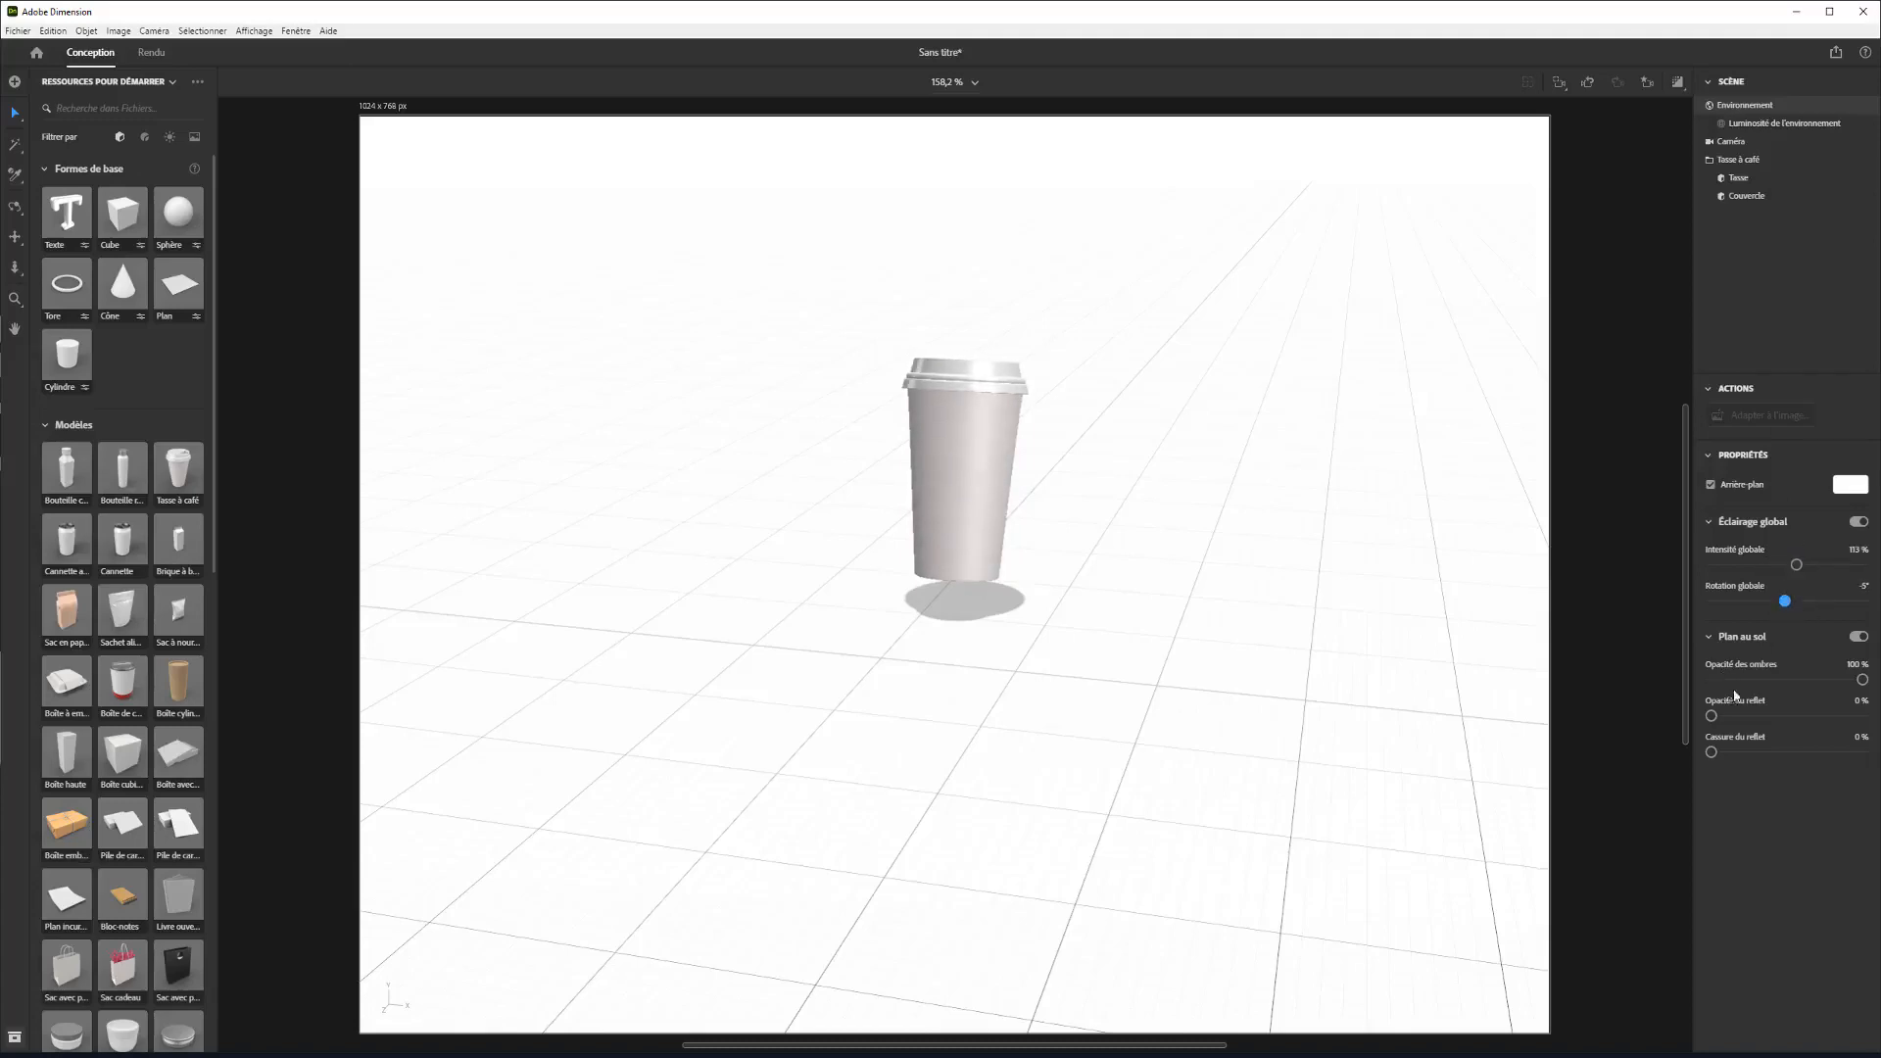
{"action": "left_click_drag", "start_coordinate": [1729, 679], "coordinate": [1862, 678]}
Examine the environment light's properties and the available lights, then check how orbiting affects the camera's position and rotation.
{"action": "left_click", "coordinate": [1753, 123]}
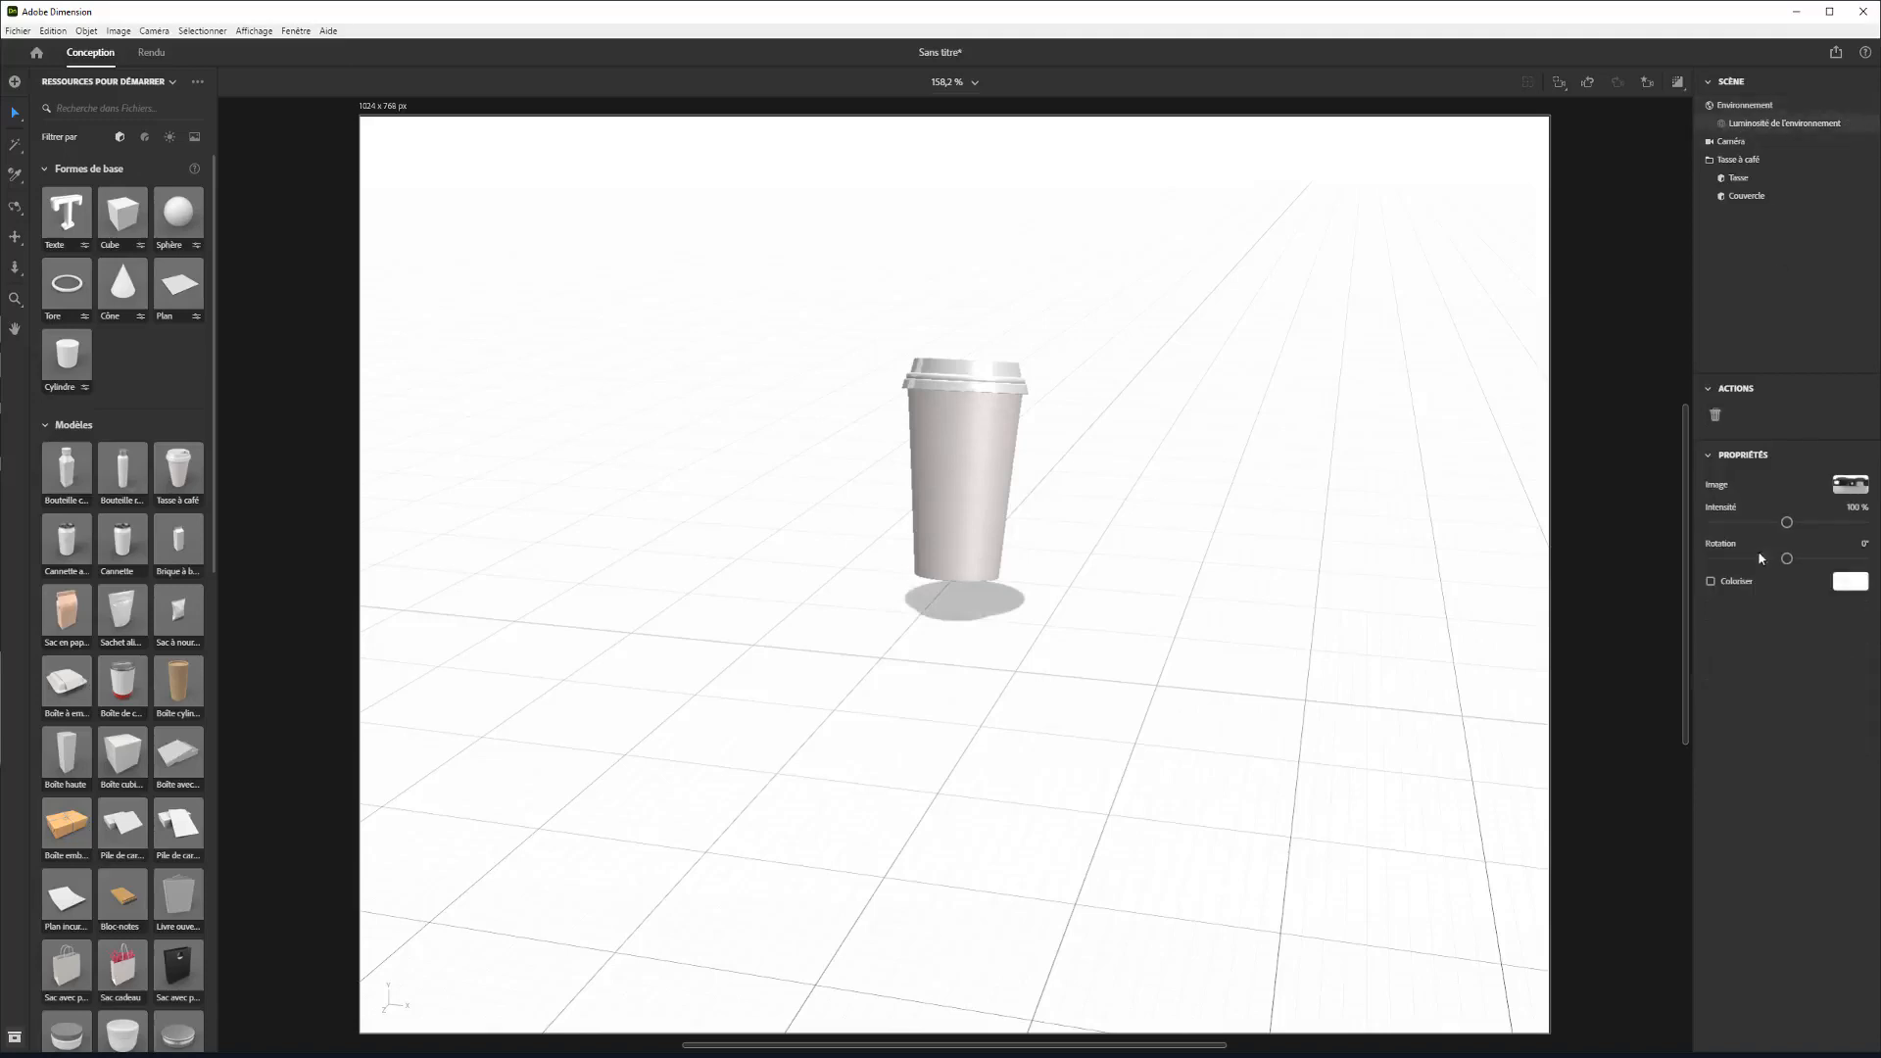
{"action": "left_click", "coordinate": [169, 138]}
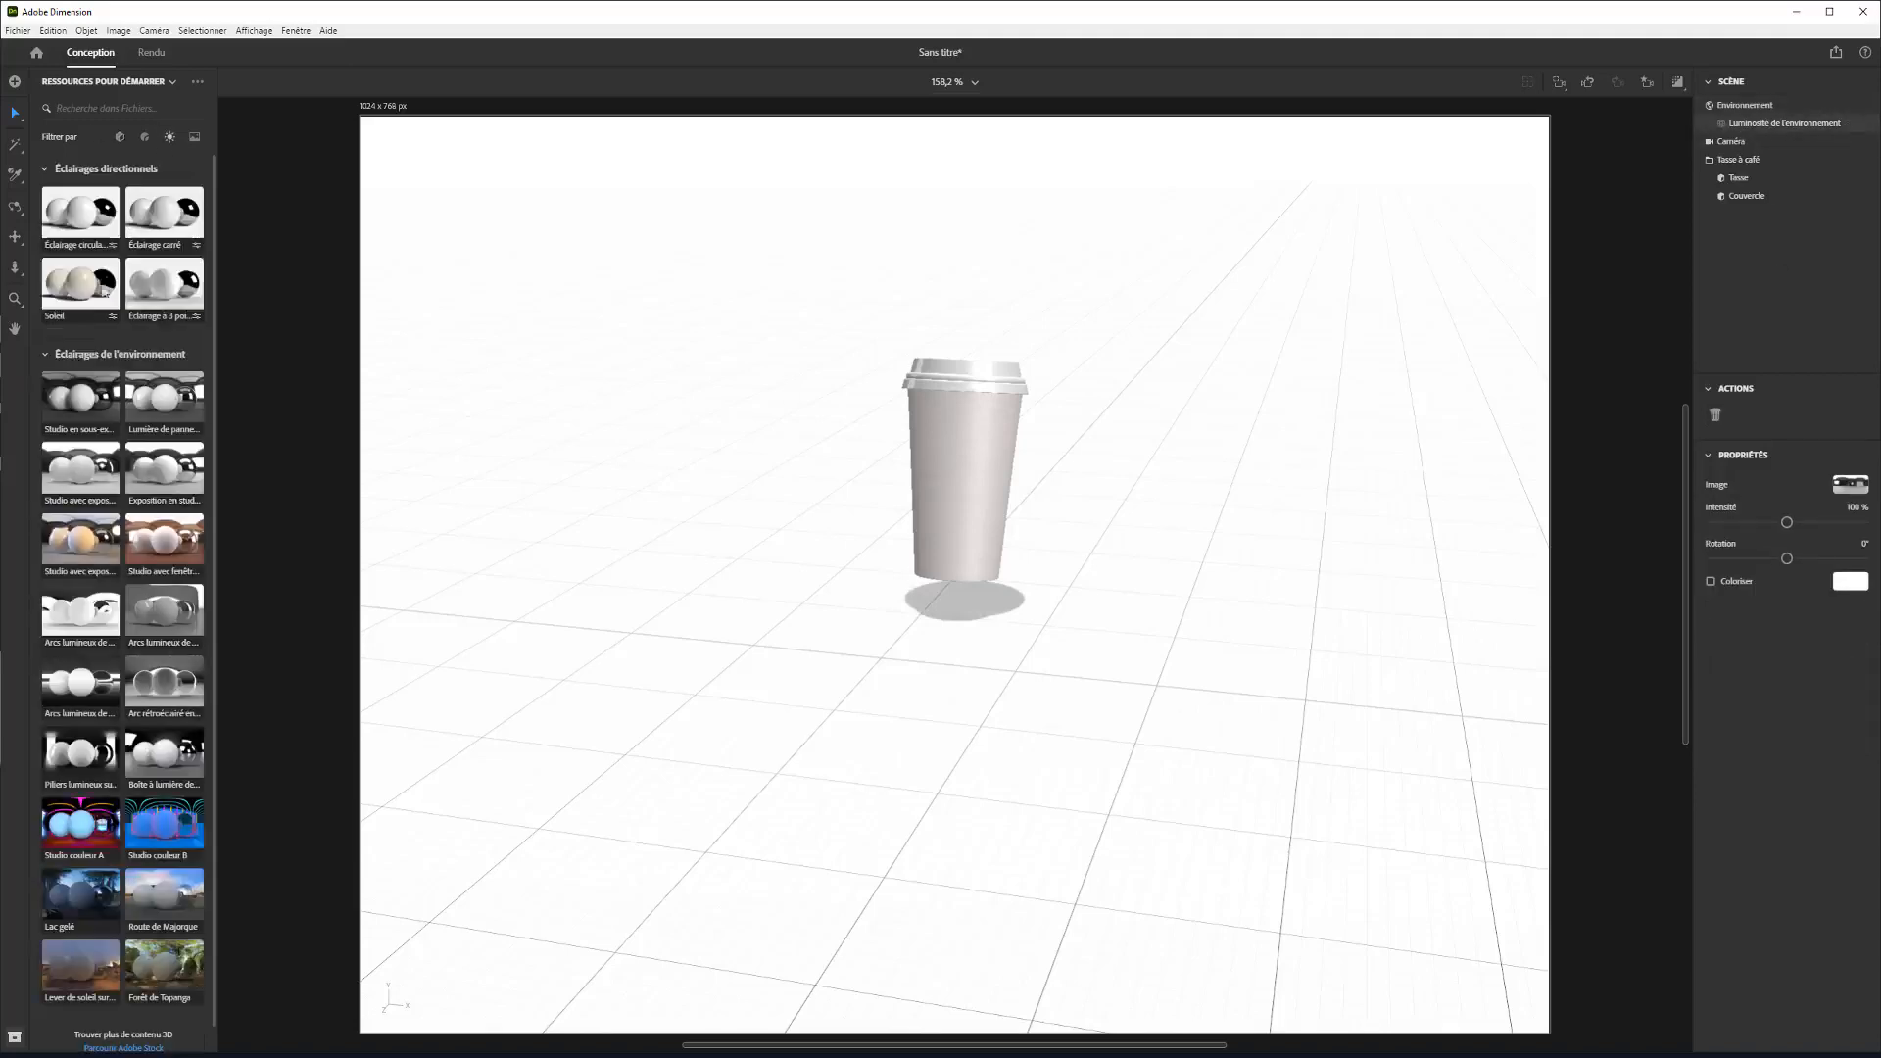
{"action": "left_click", "coordinate": [1730, 141]}
{"action": "middle_click_drag", "start_coordinate": [1327, 512], "coordinate": [1125, 558]}
{"action": "right_click_drag", "start_coordinate": [1125, 558], "coordinate": [1025, 586]}
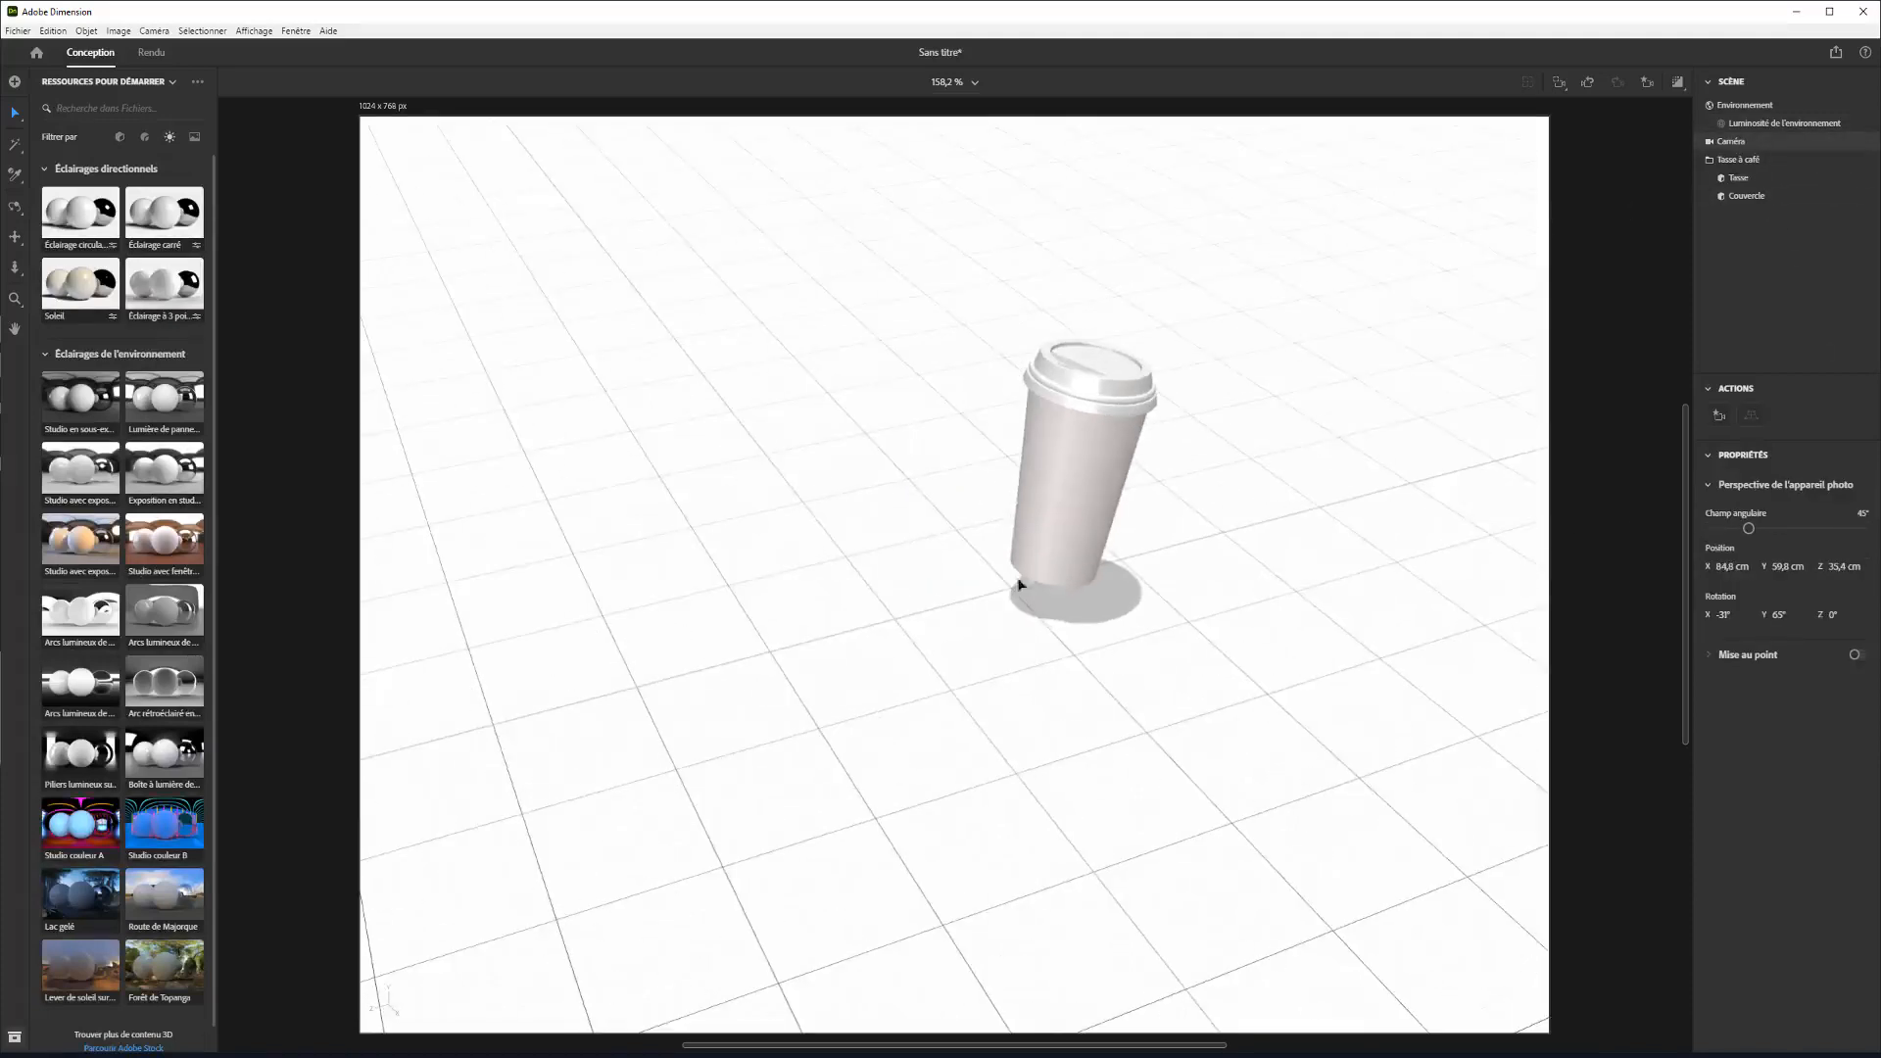
{"action": "right_click_drag", "start_coordinate": [1308, 468], "coordinate": [1491, 328]}
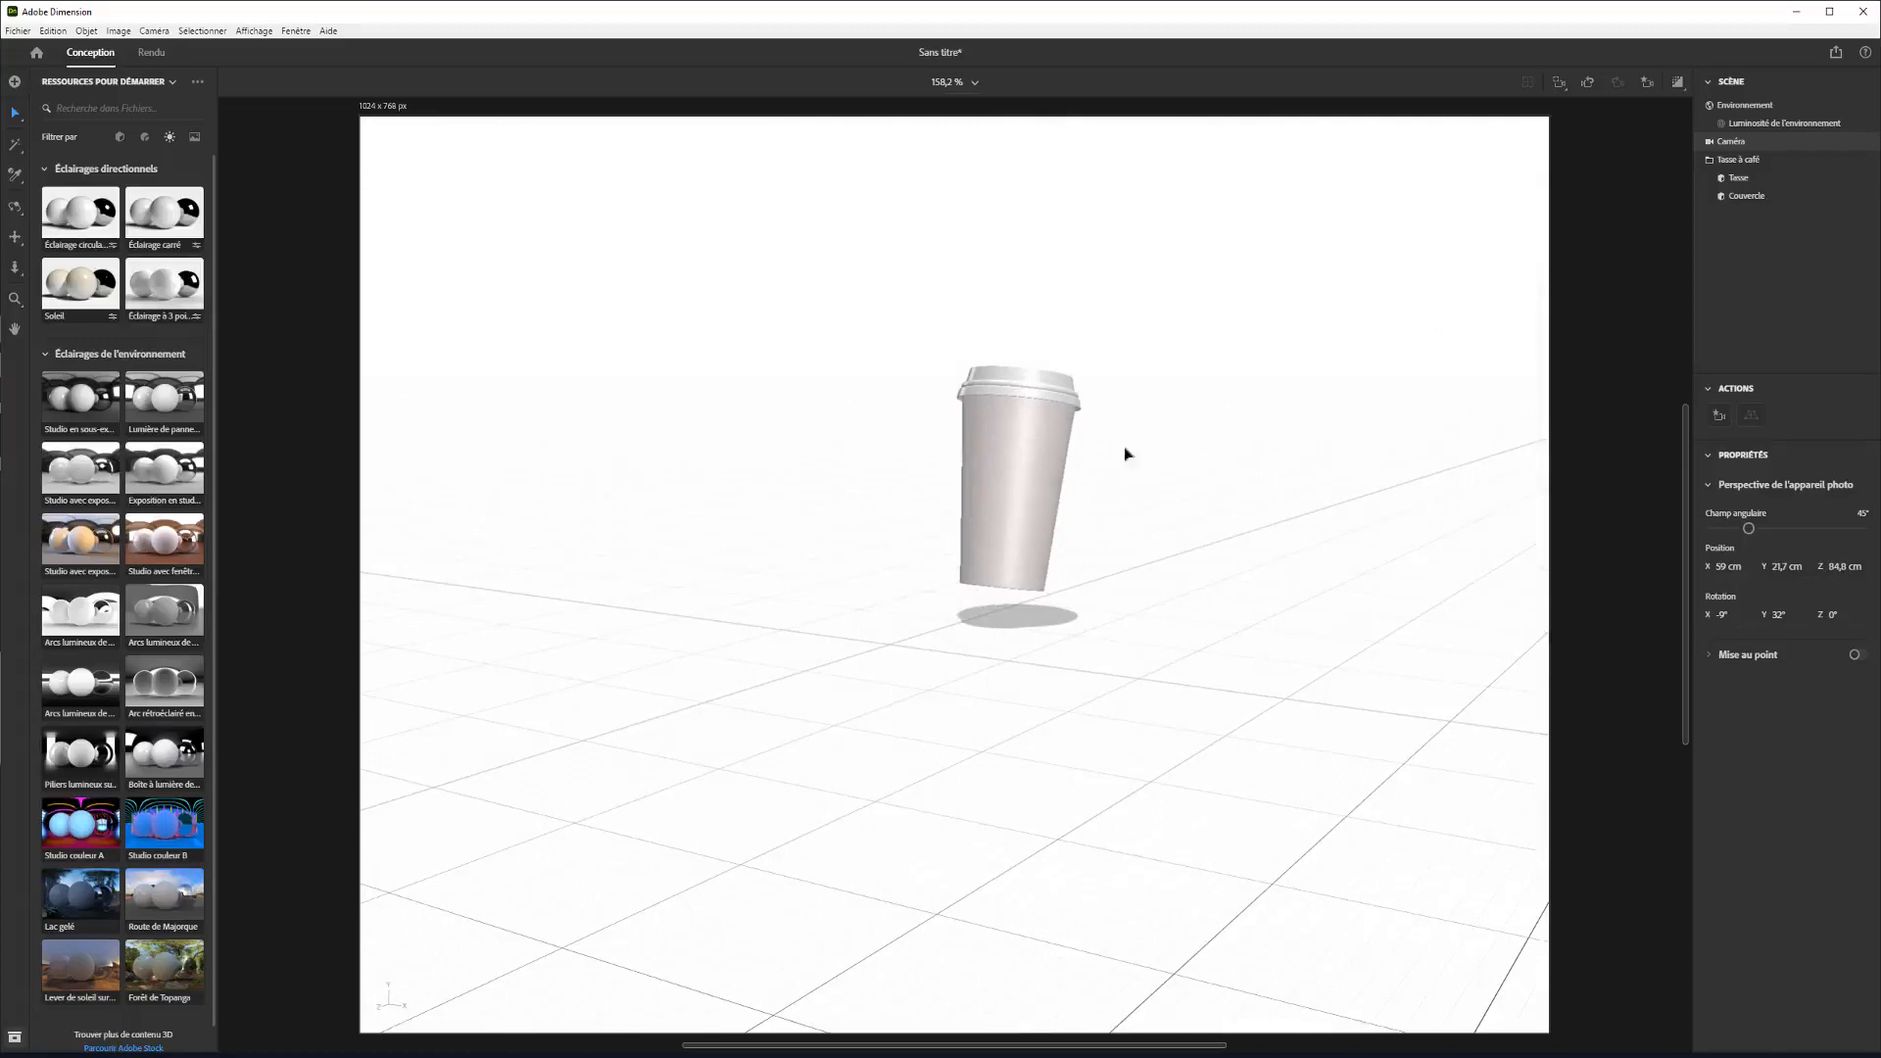
{"action": "right_click_drag", "start_coordinate": [1173, 494], "coordinate": [1327, 546]}
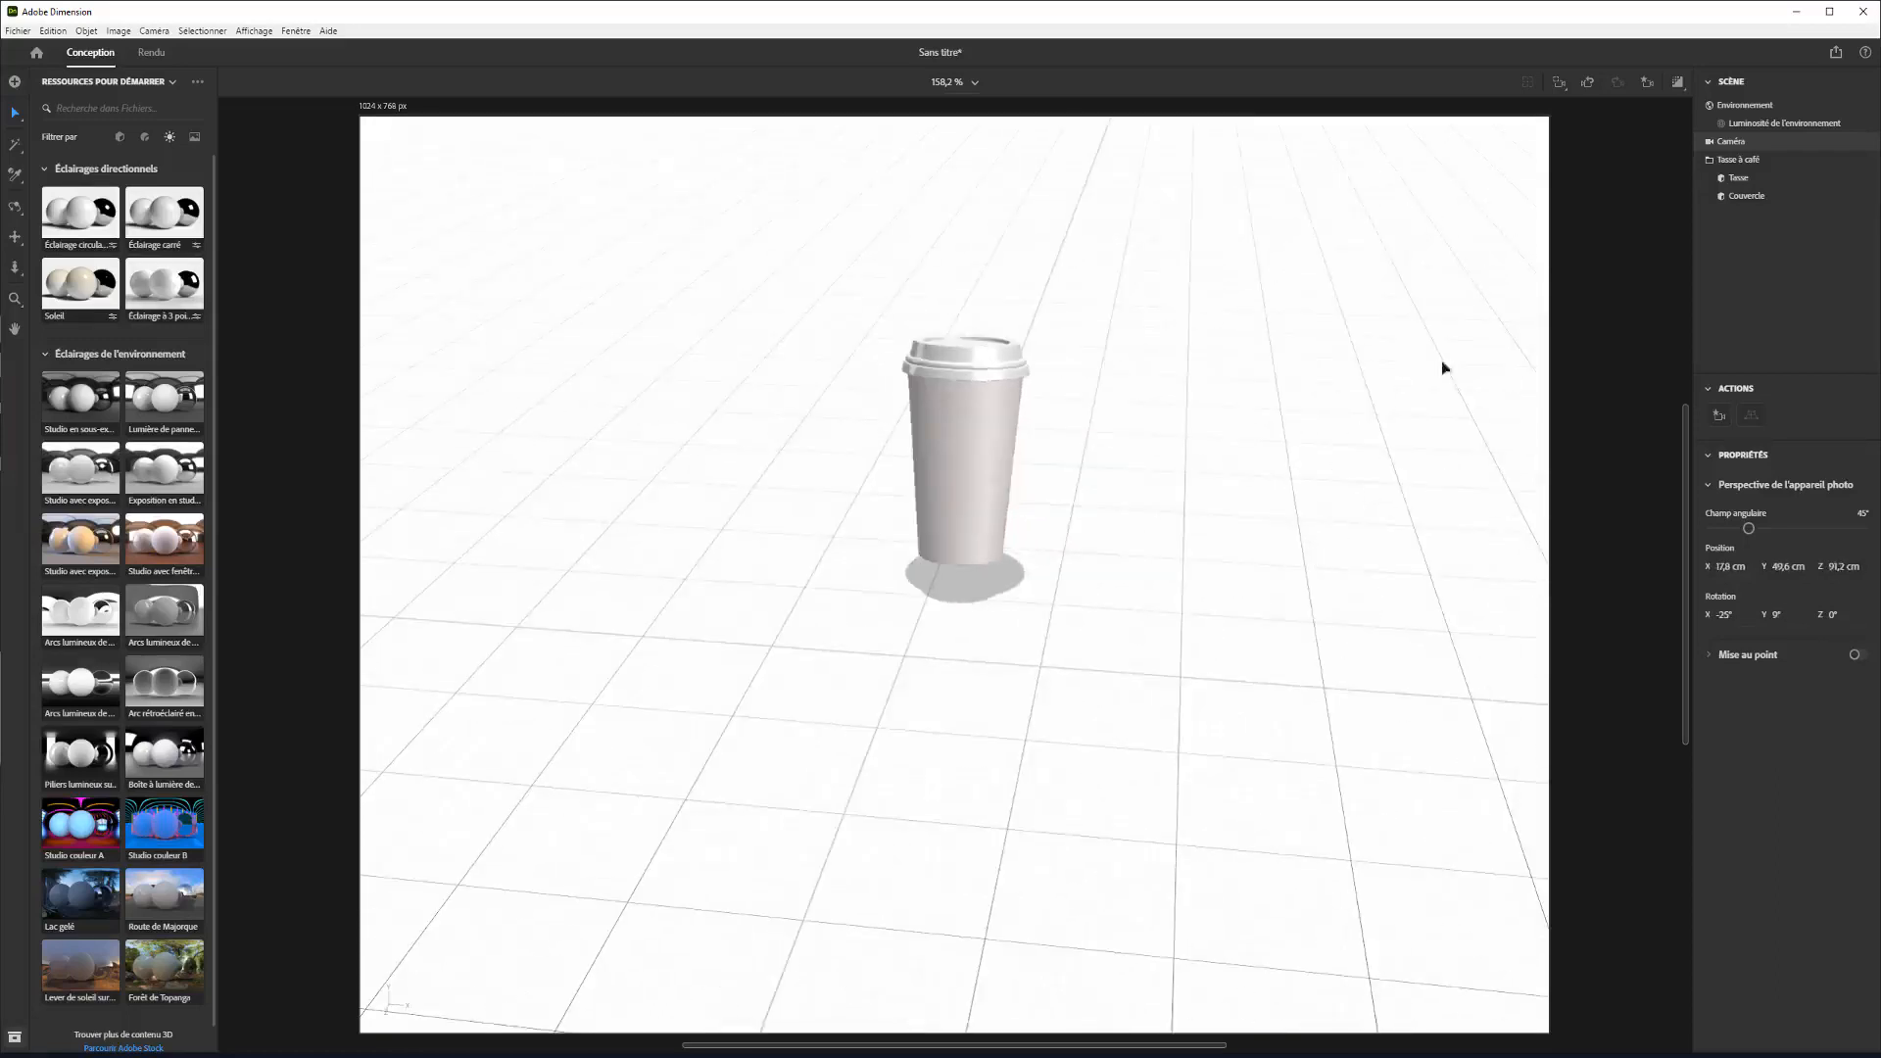
Select the cup's Couvercle part and raise it above the cup to a Y position of 19.6 cm.
{"action": "left_click", "coordinate": [1730, 161]}
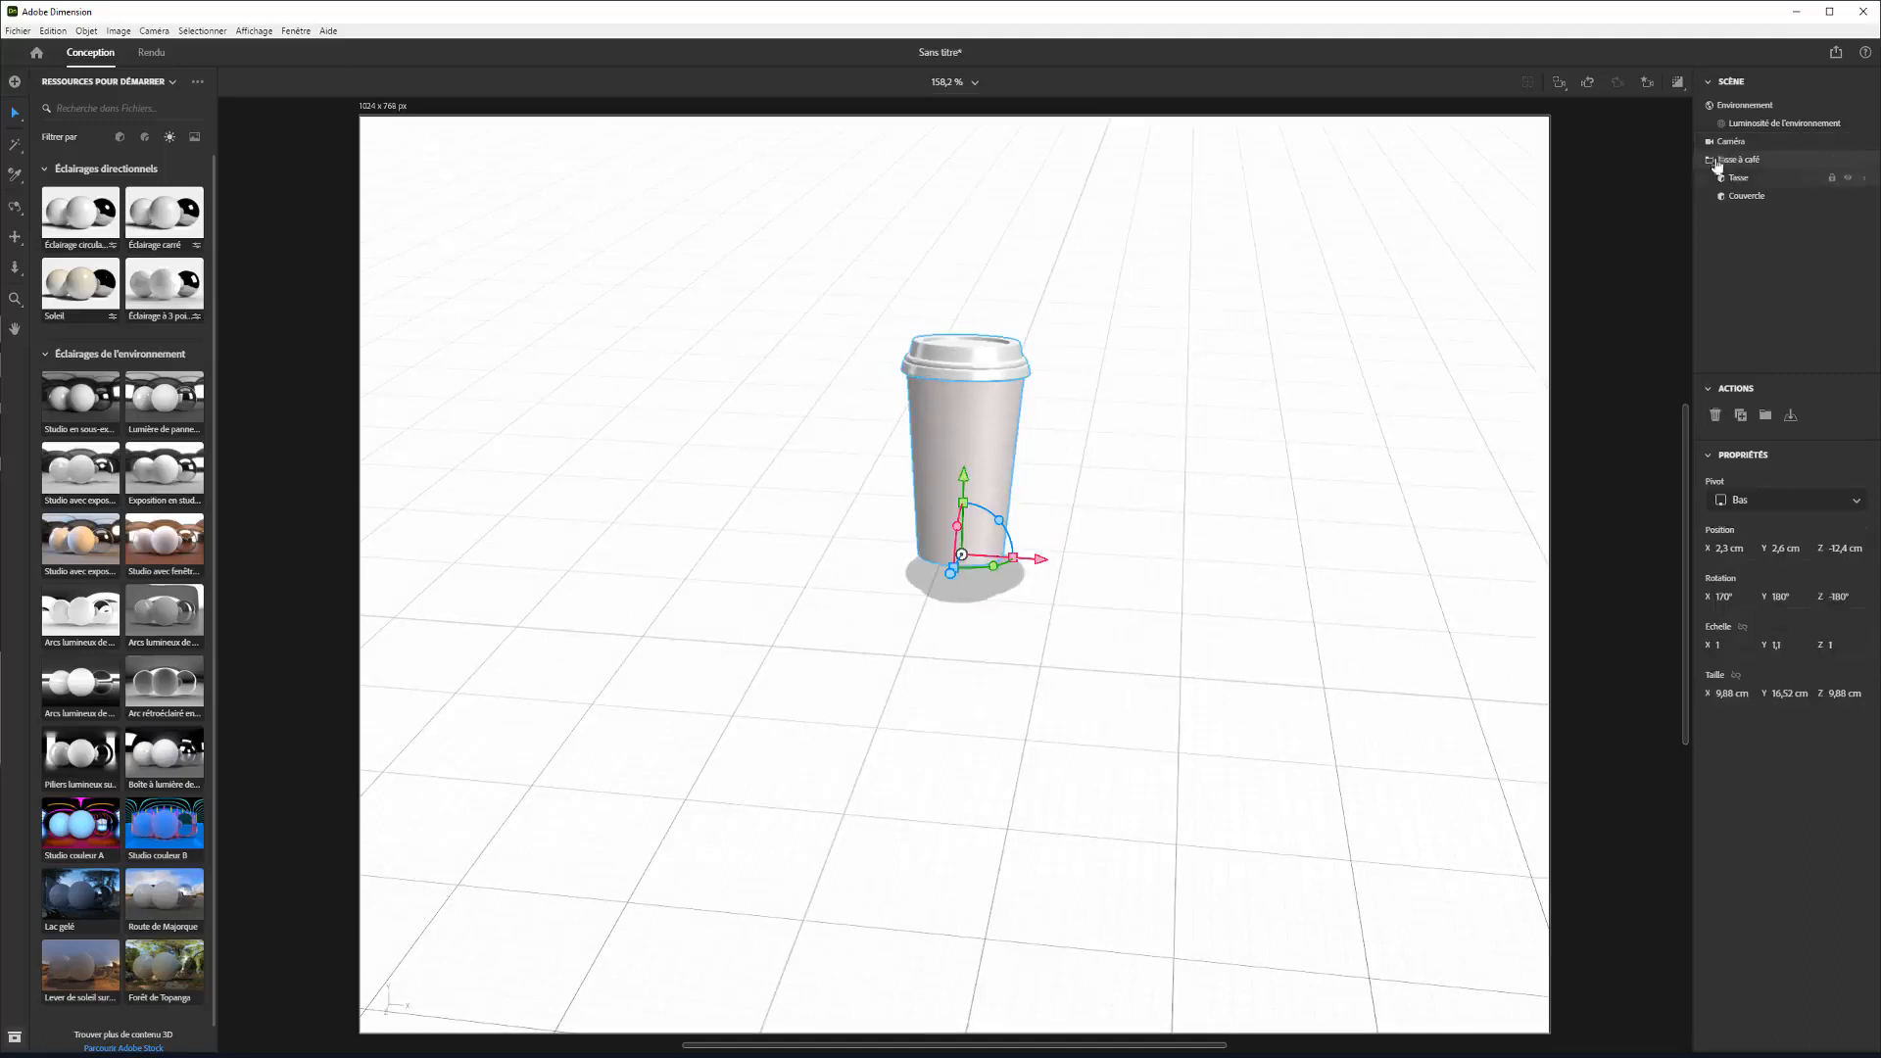
{"action": "left_click", "coordinate": [1740, 196]}
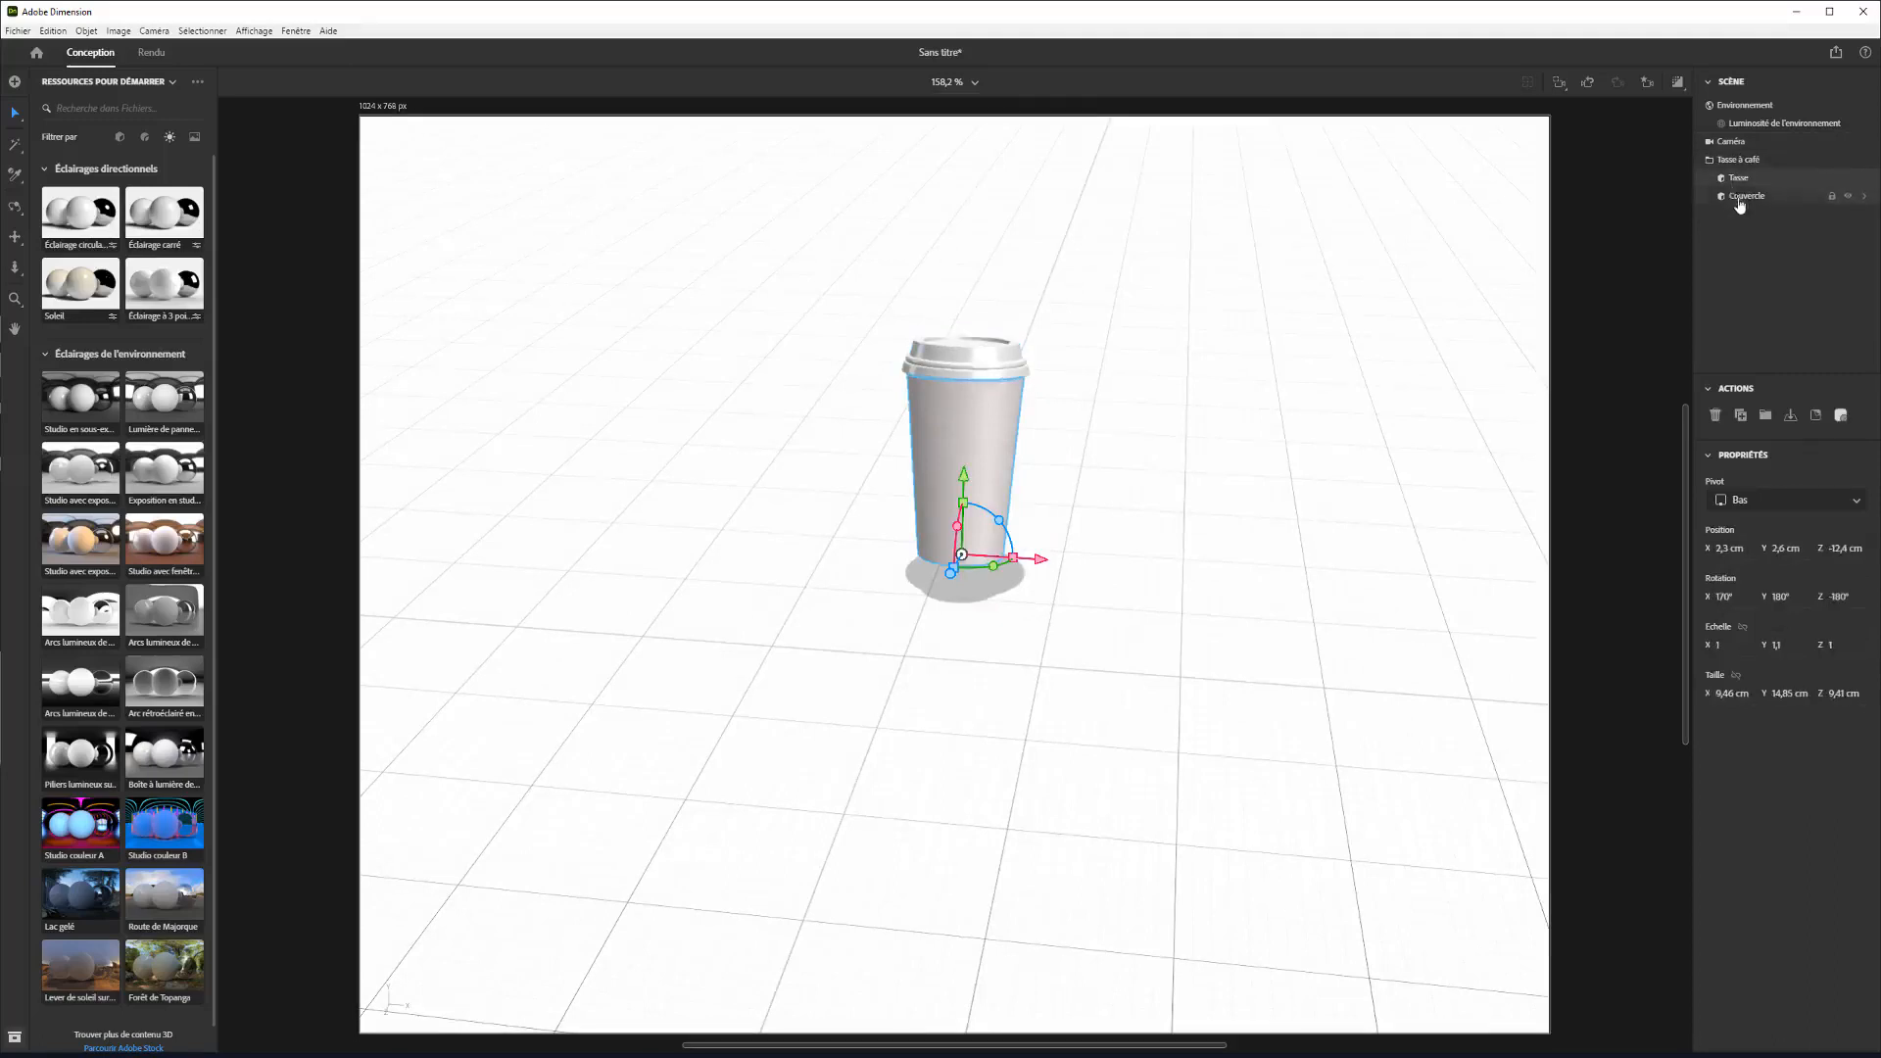
{"action": "left_click", "coordinate": [1736, 183]}
{"action": "left_click", "coordinate": [1740, 195]}
{"action": "left_click_drag", "start_coordinate": [970, 292], "coordinate": [970, 244]}
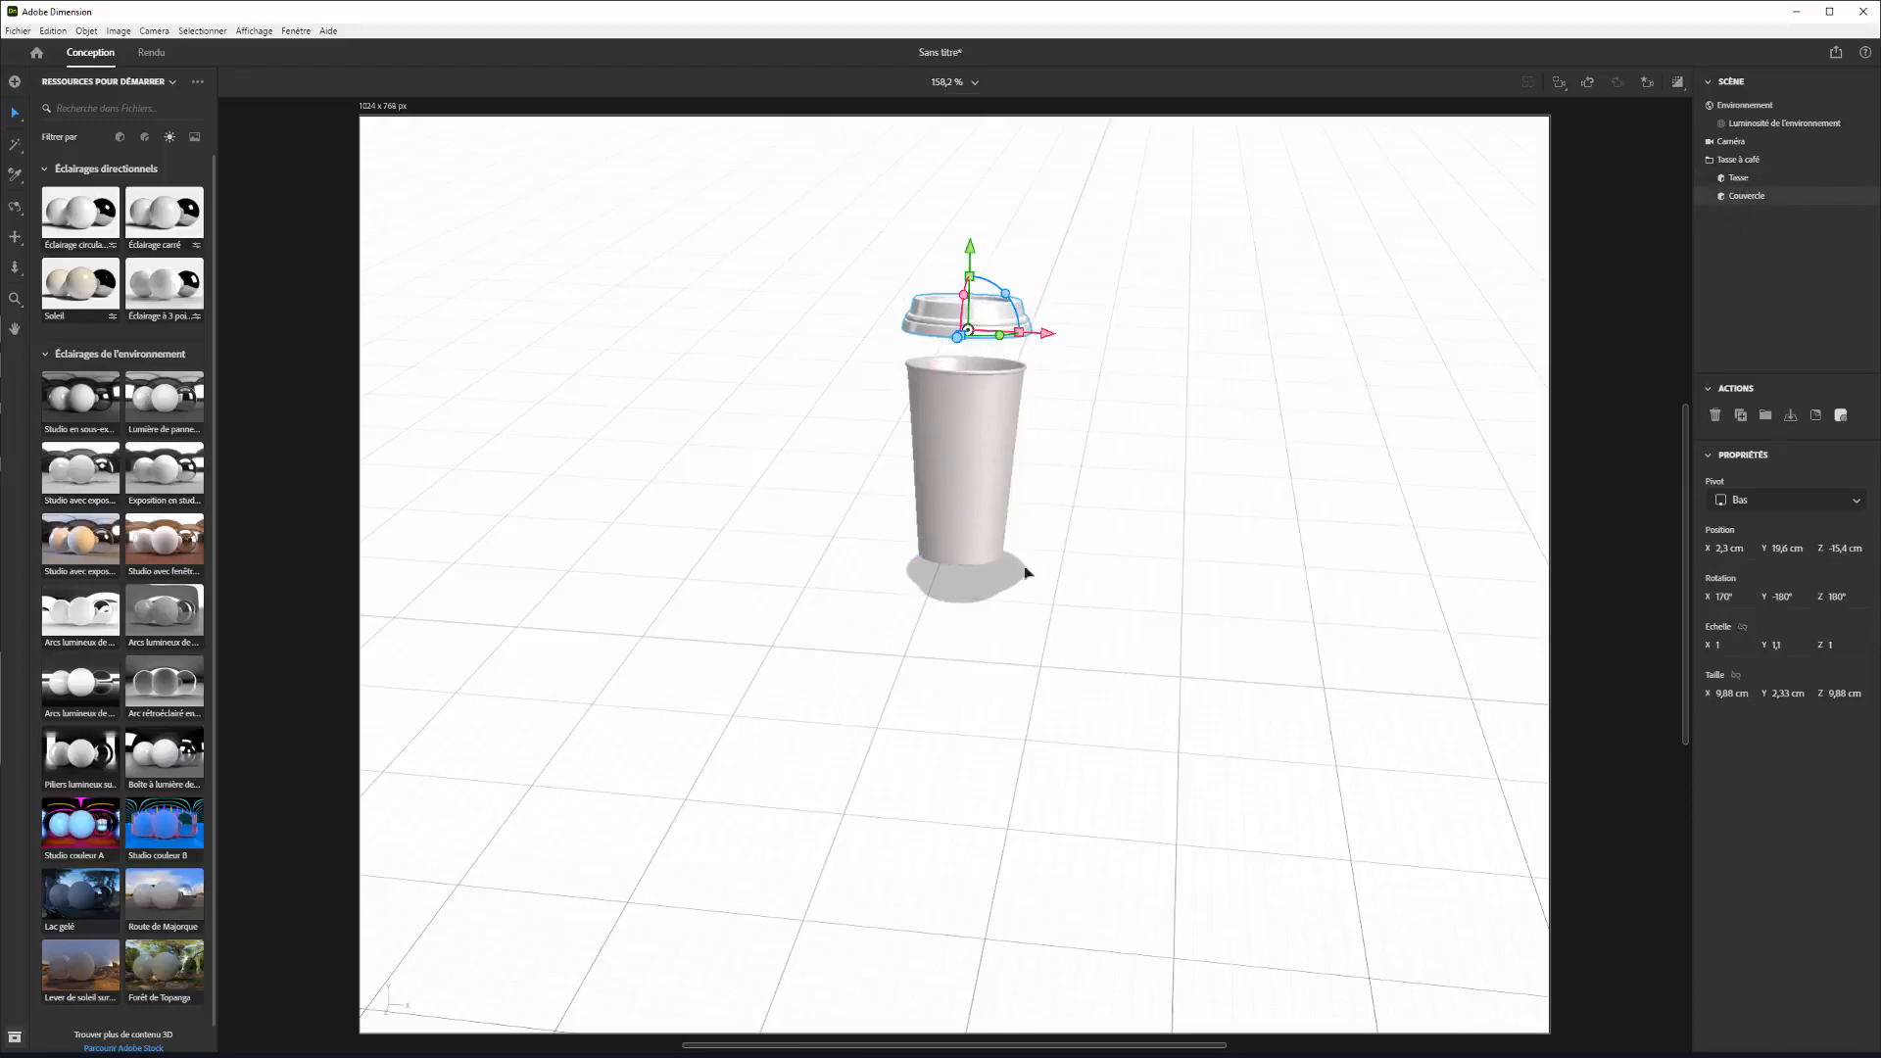
Apply the blue-violet "Métal ano..." standard material to the raised lid.
{"action": "left_click", "coordinate": [144, 137]}
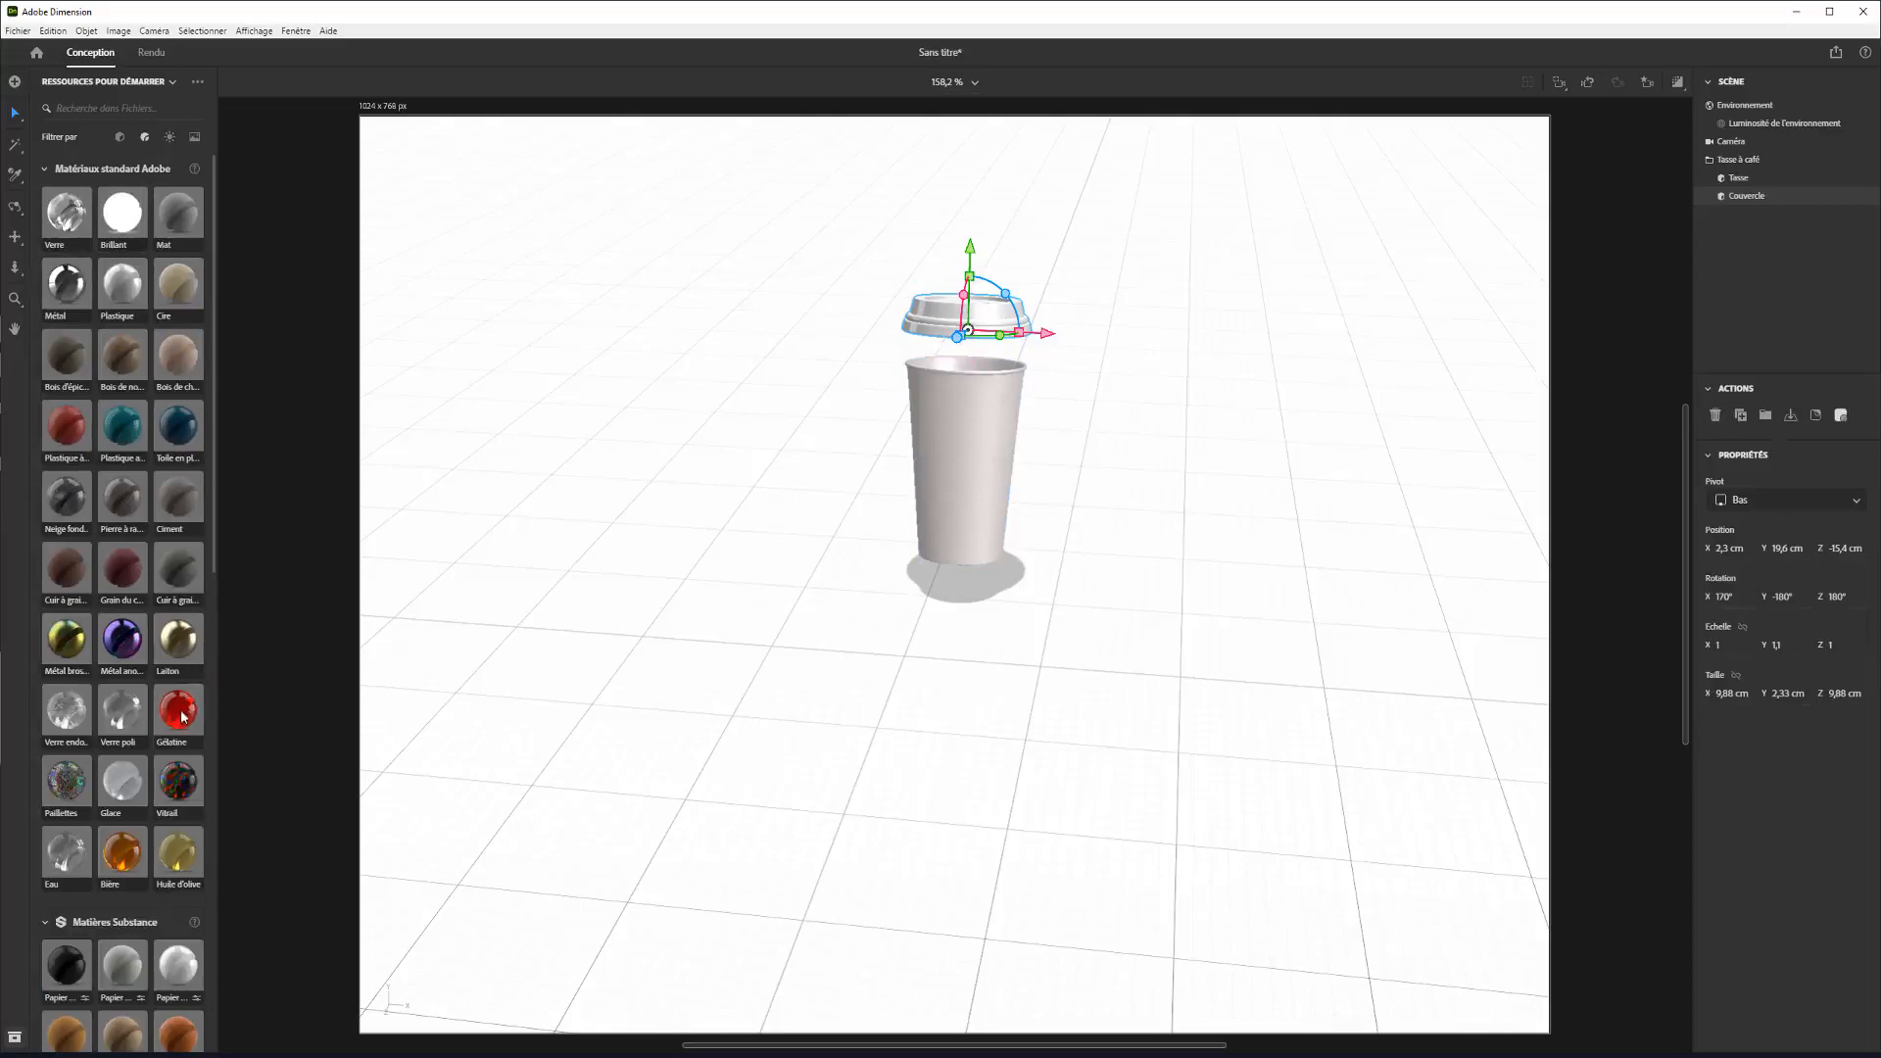
{"action": "left_click", "coordinate": [129, 644]}
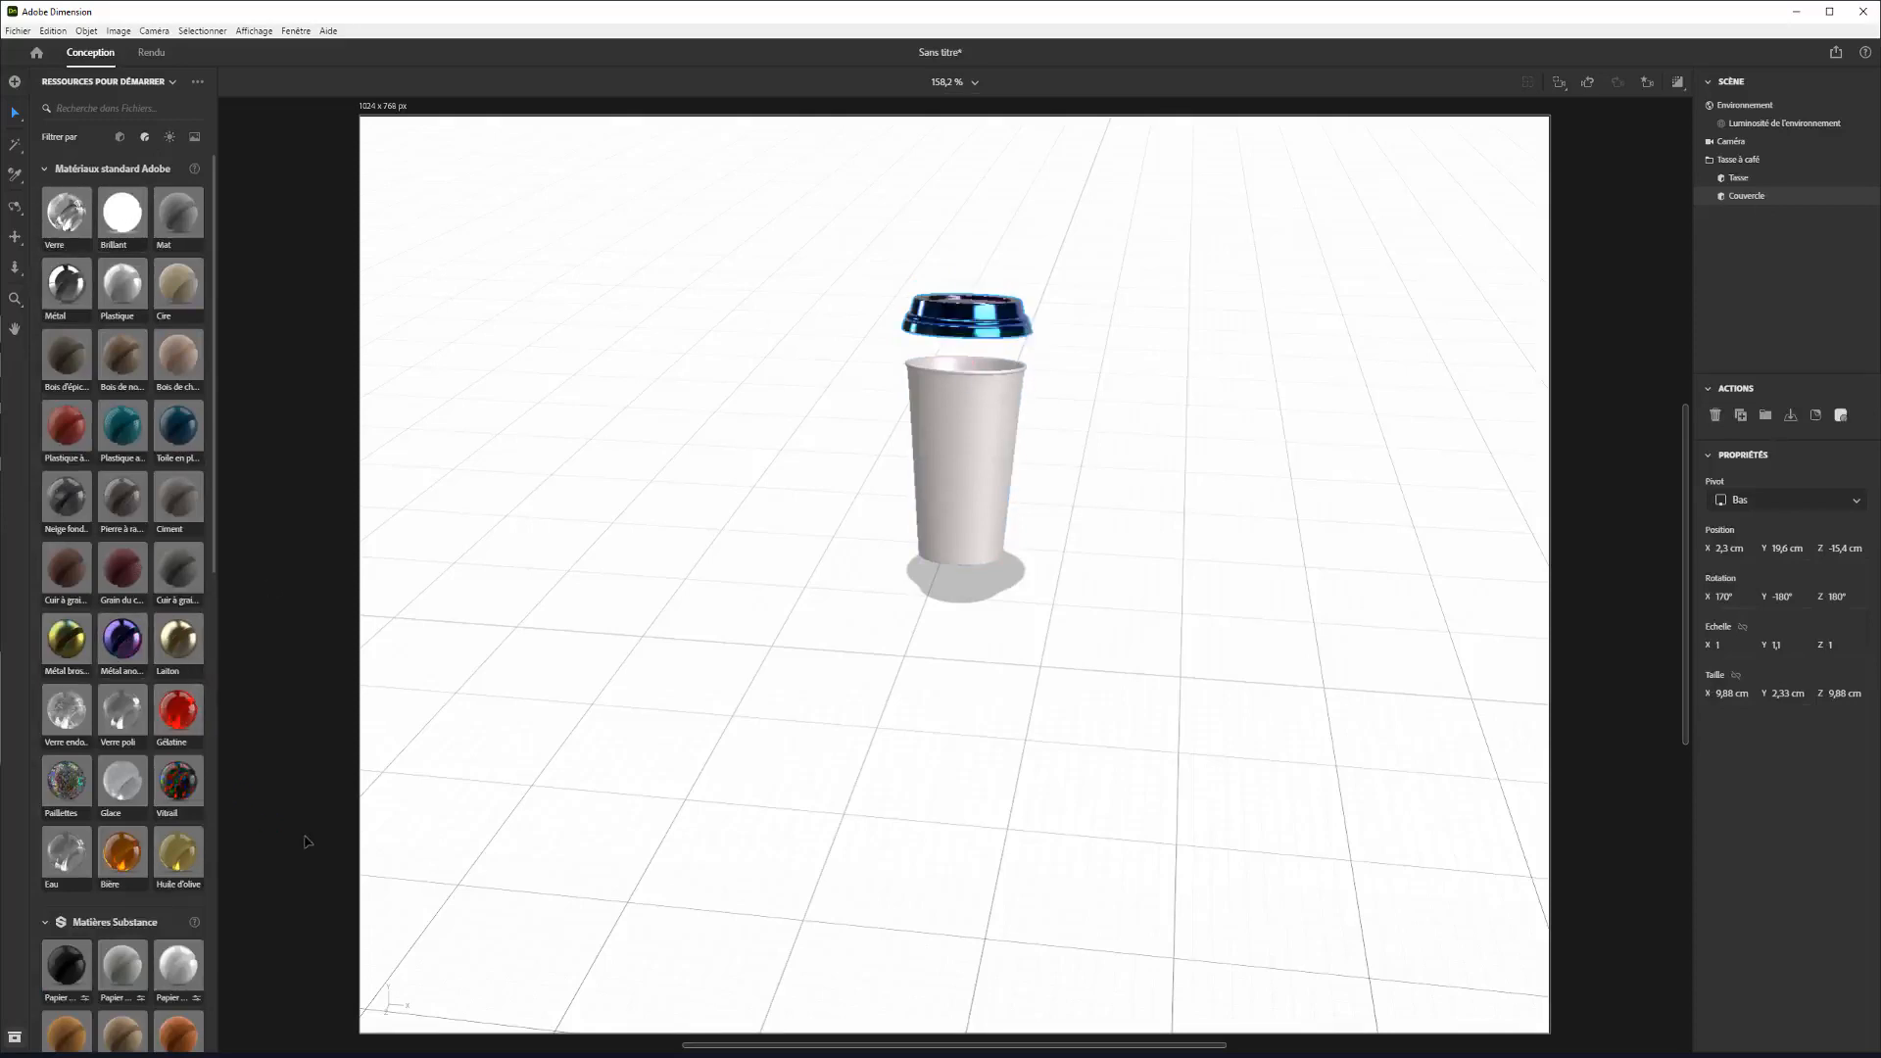
Select the cup body and apply the teal "Plastique avec motif de maille" standard material to it.
{"action": "left_click", "coordinate": [967, 473]}
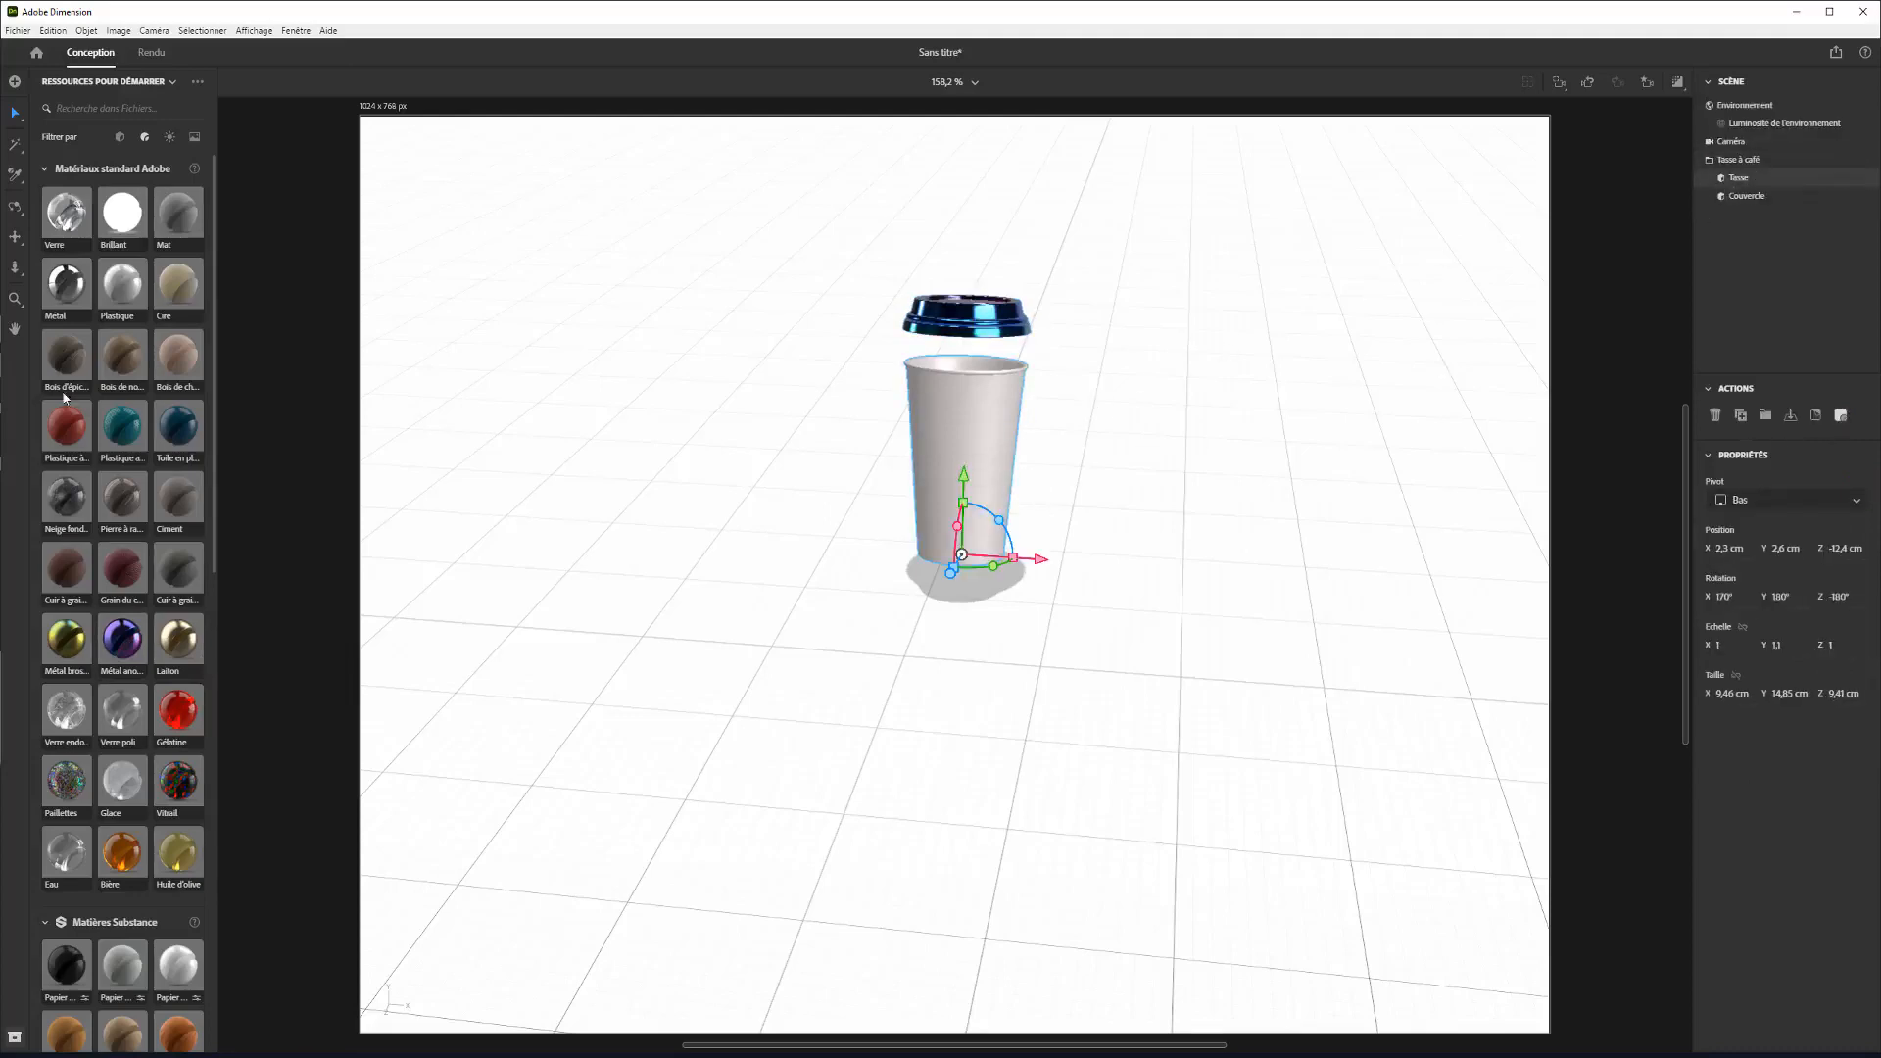
{"action": "right_click_drag", "start_coordinate": [1289, 394], "coordinate": [1139, 384]}
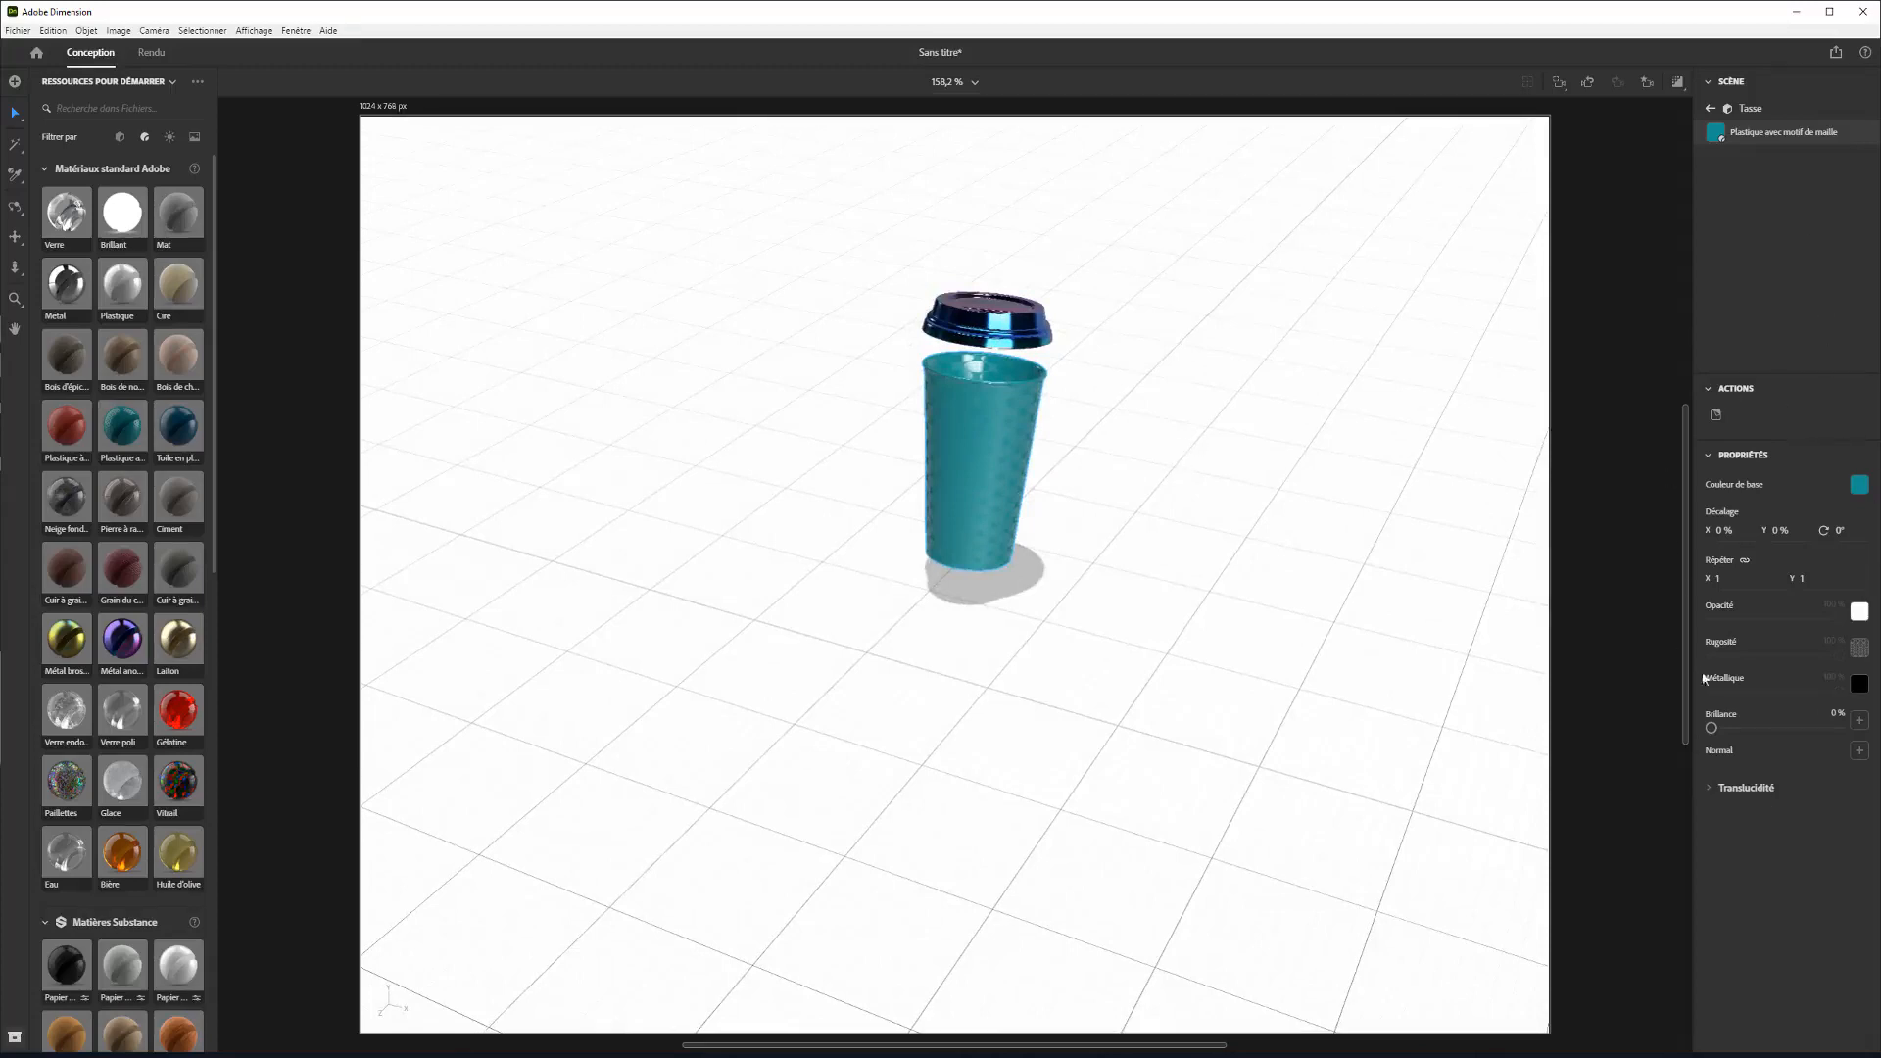
{"action": "left_click_drag", "start_coordinate": [1730, 536], "coordinate": [1724, 578]}
Apply the "Or poli" Substance material to the cup body and try out its patina and scratch settings.
{"action": "scroll", "coordinate": [151, 271], "scroll_direction": "down", "scroll_amount": 2}
{"action": "scroll", "coordinate": [110, 217], "scroll_direction": "up", "scroll_amount": 2}
{"action": "scroll", "coordinate": [114, 473], "scroll_direction": "down", "scroll_amount": 12}
{"action": "scroll", "coordinate": [1049, 426], "scroll_direction": "up", "scroll_amount": 1}
{"action": "left_click", "coordinate": [1041, 427]}
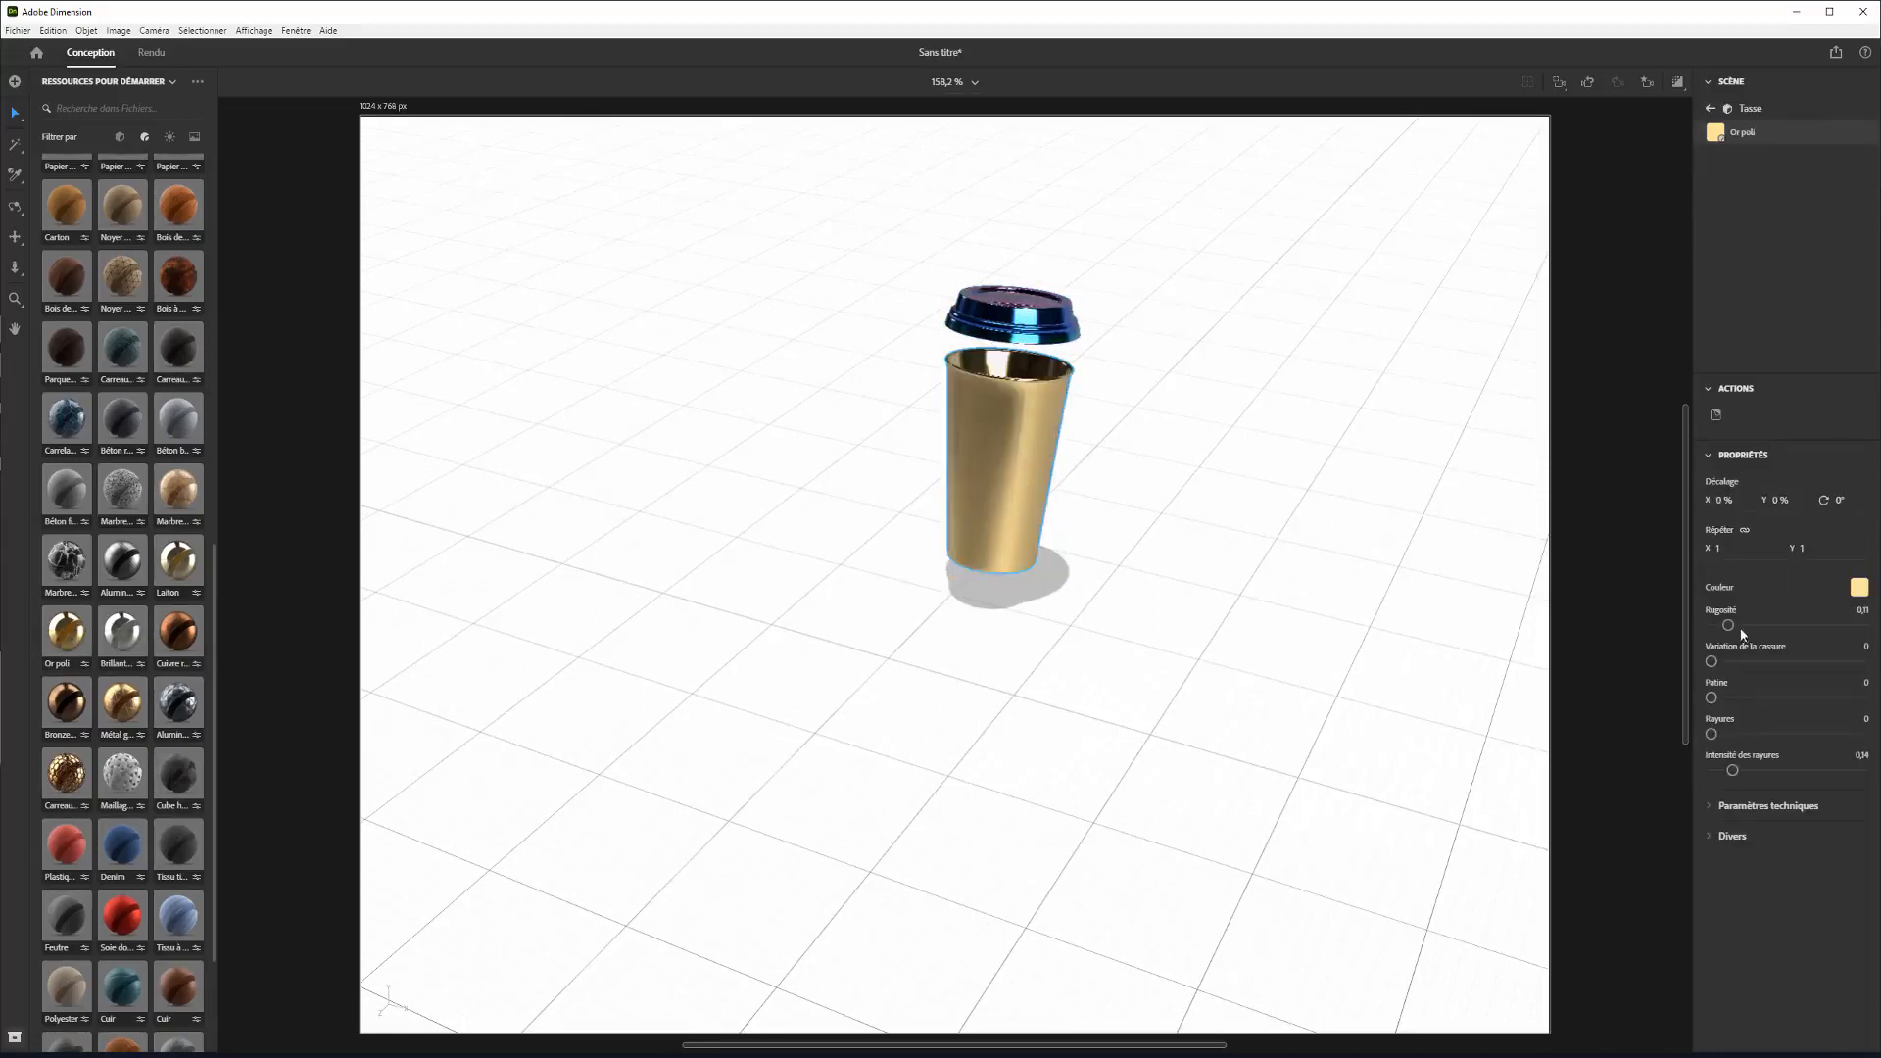
{"action": "left_click_drag", "start_coordinate": [1769, 698], "coordinate": [1759, 697]}
{"action": "left_click", "coordinate": [1802, 735]}
Apply the "Carreaux hexagonaux bronze" material to the cup body, check it up close, and return to the scene's object list.
{"action": "left_click", "coordinate": [58, 778]}
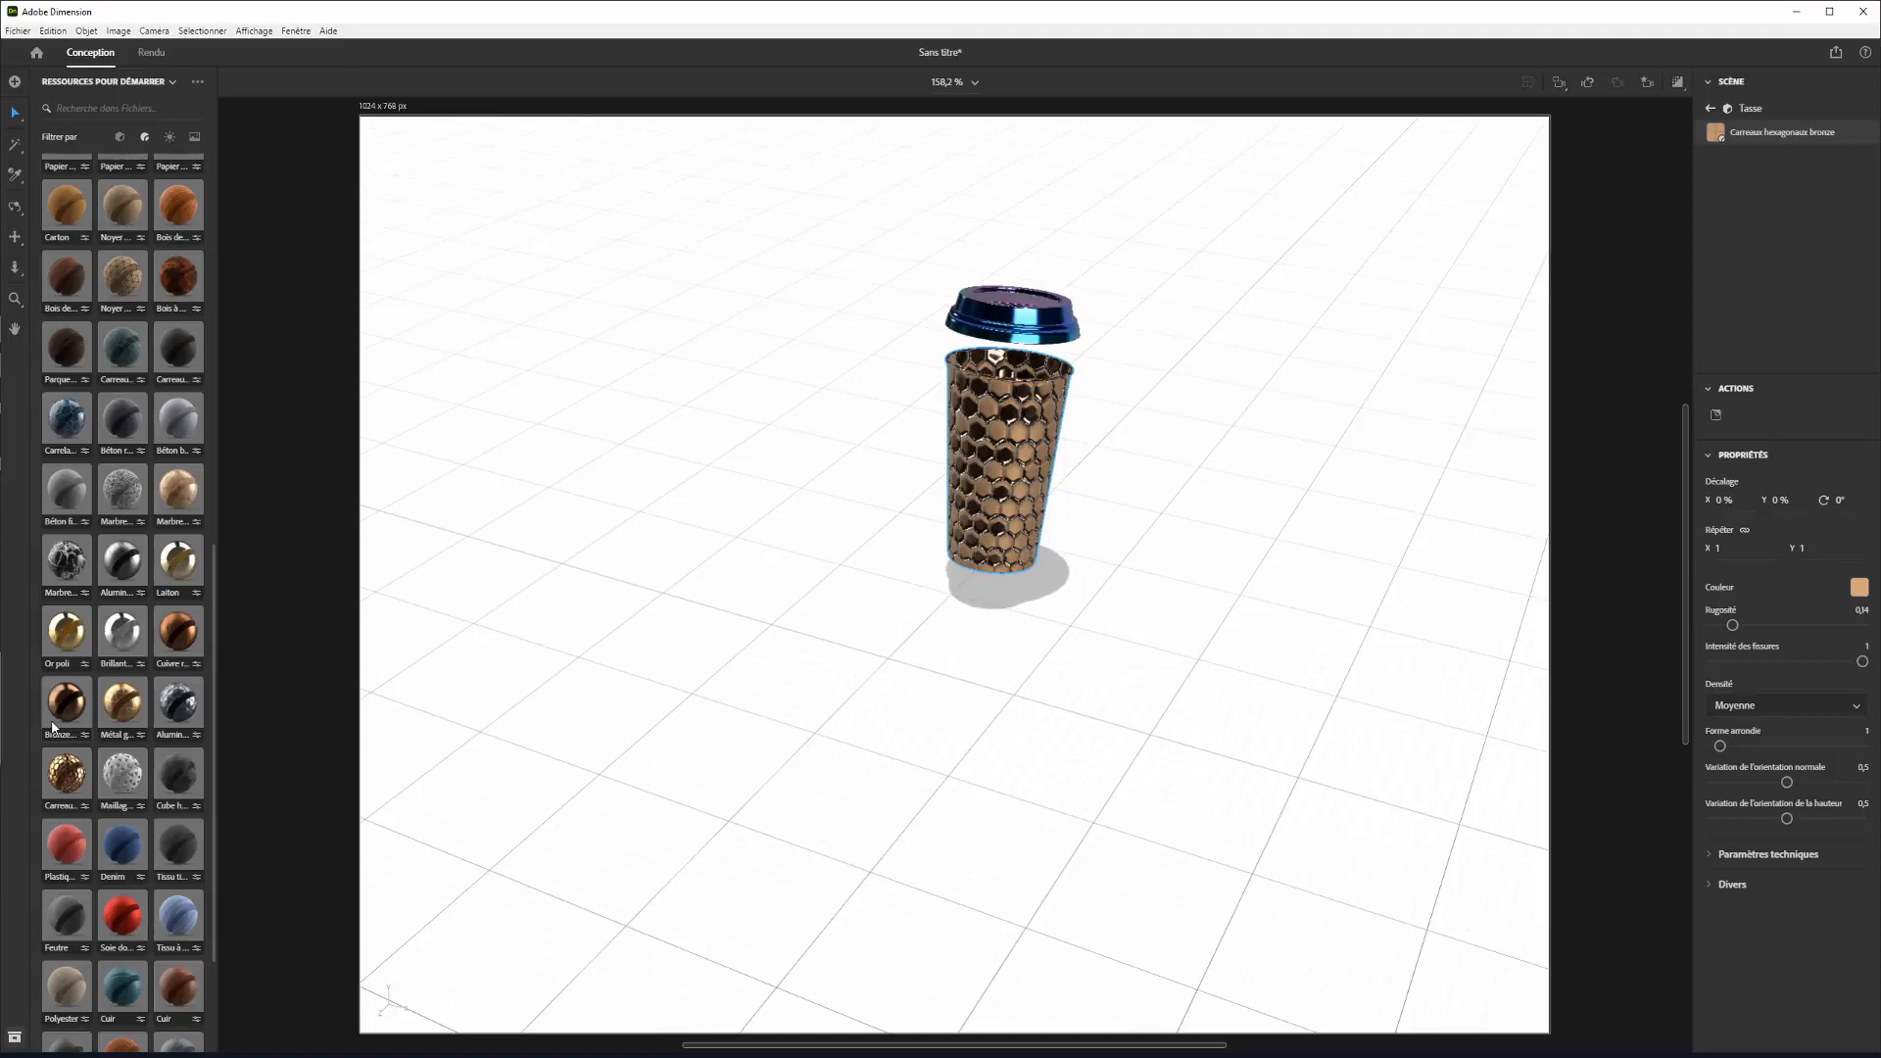
{"action": "scroll", "coordinate": [293, 503], "scroll_direction": "up", "scroll_amount": 4}
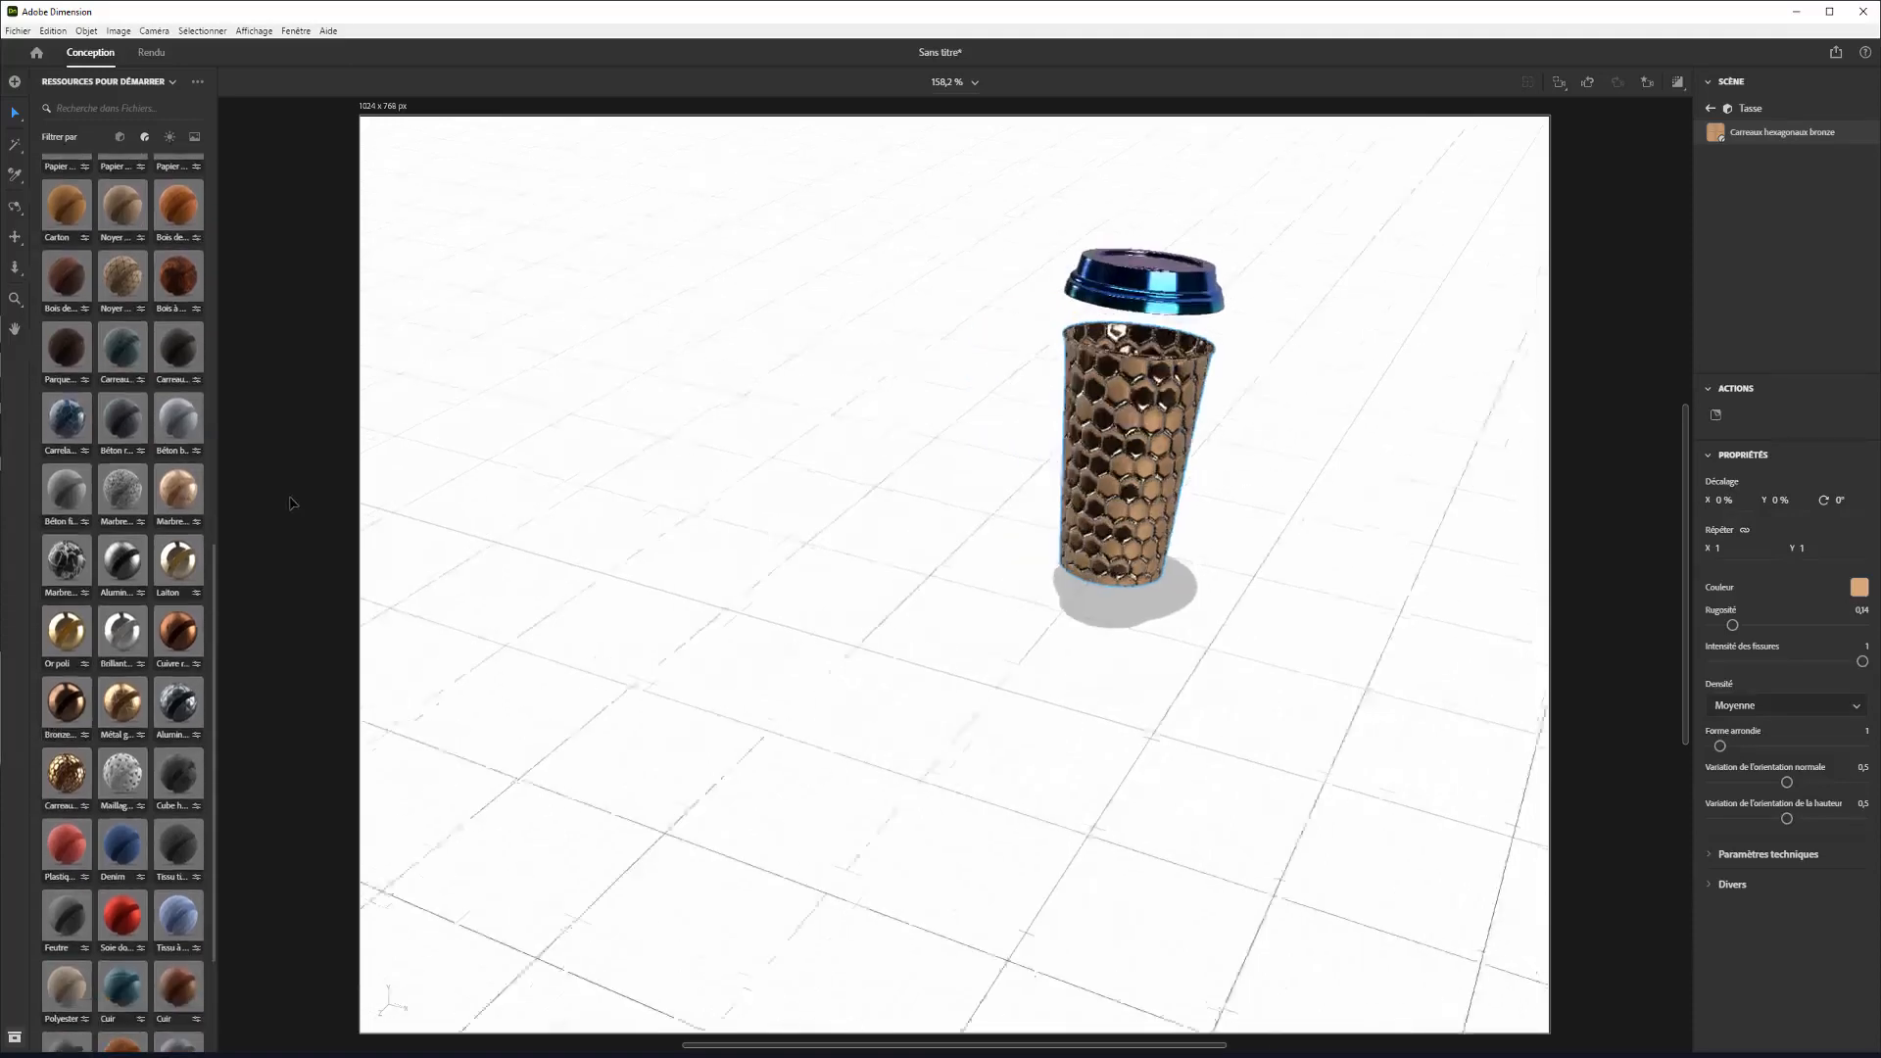
{"action": "scroll", "coordinate": [965, 519], "scroll_direction": "down", "scroll_amount": 2}
{"action": "scroll", "coordinate": [965, 519], "scroll_direction": "down", "scroll_amount": 3}
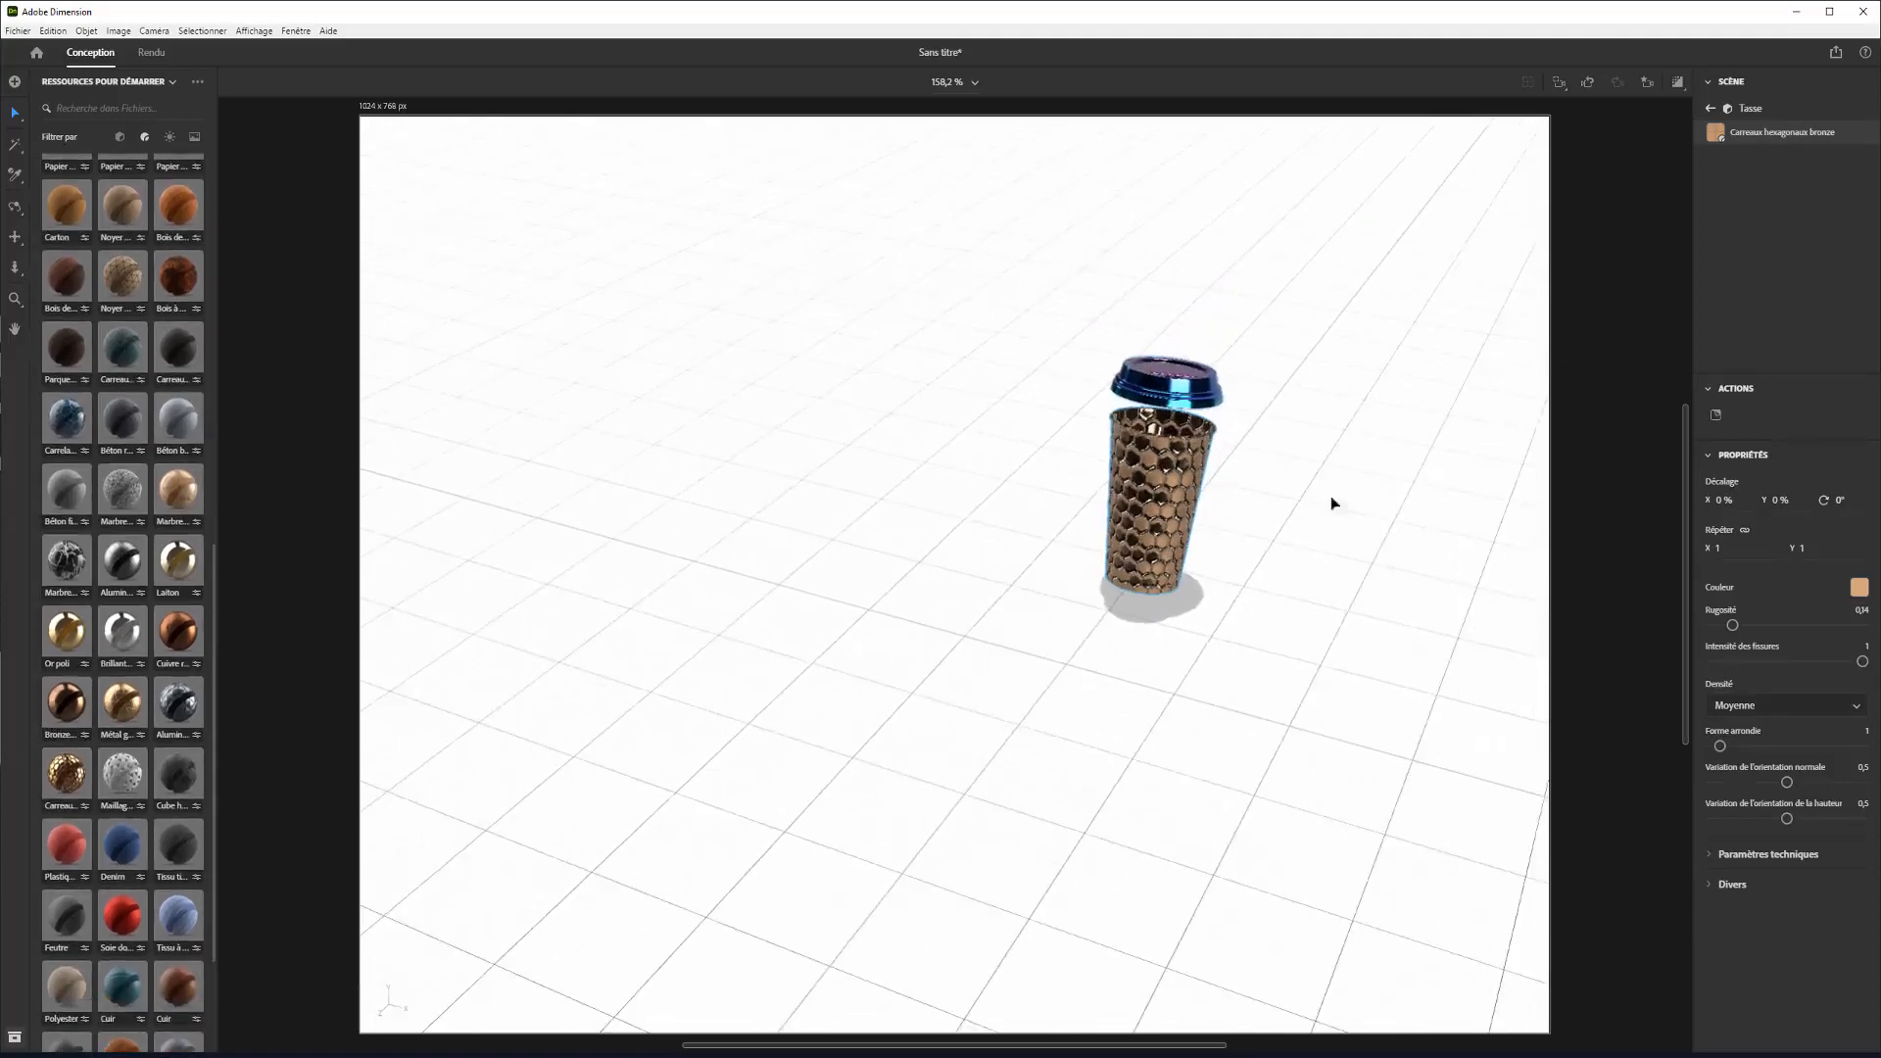
{"action": "left_click", "coordinate": [1711, 108]}
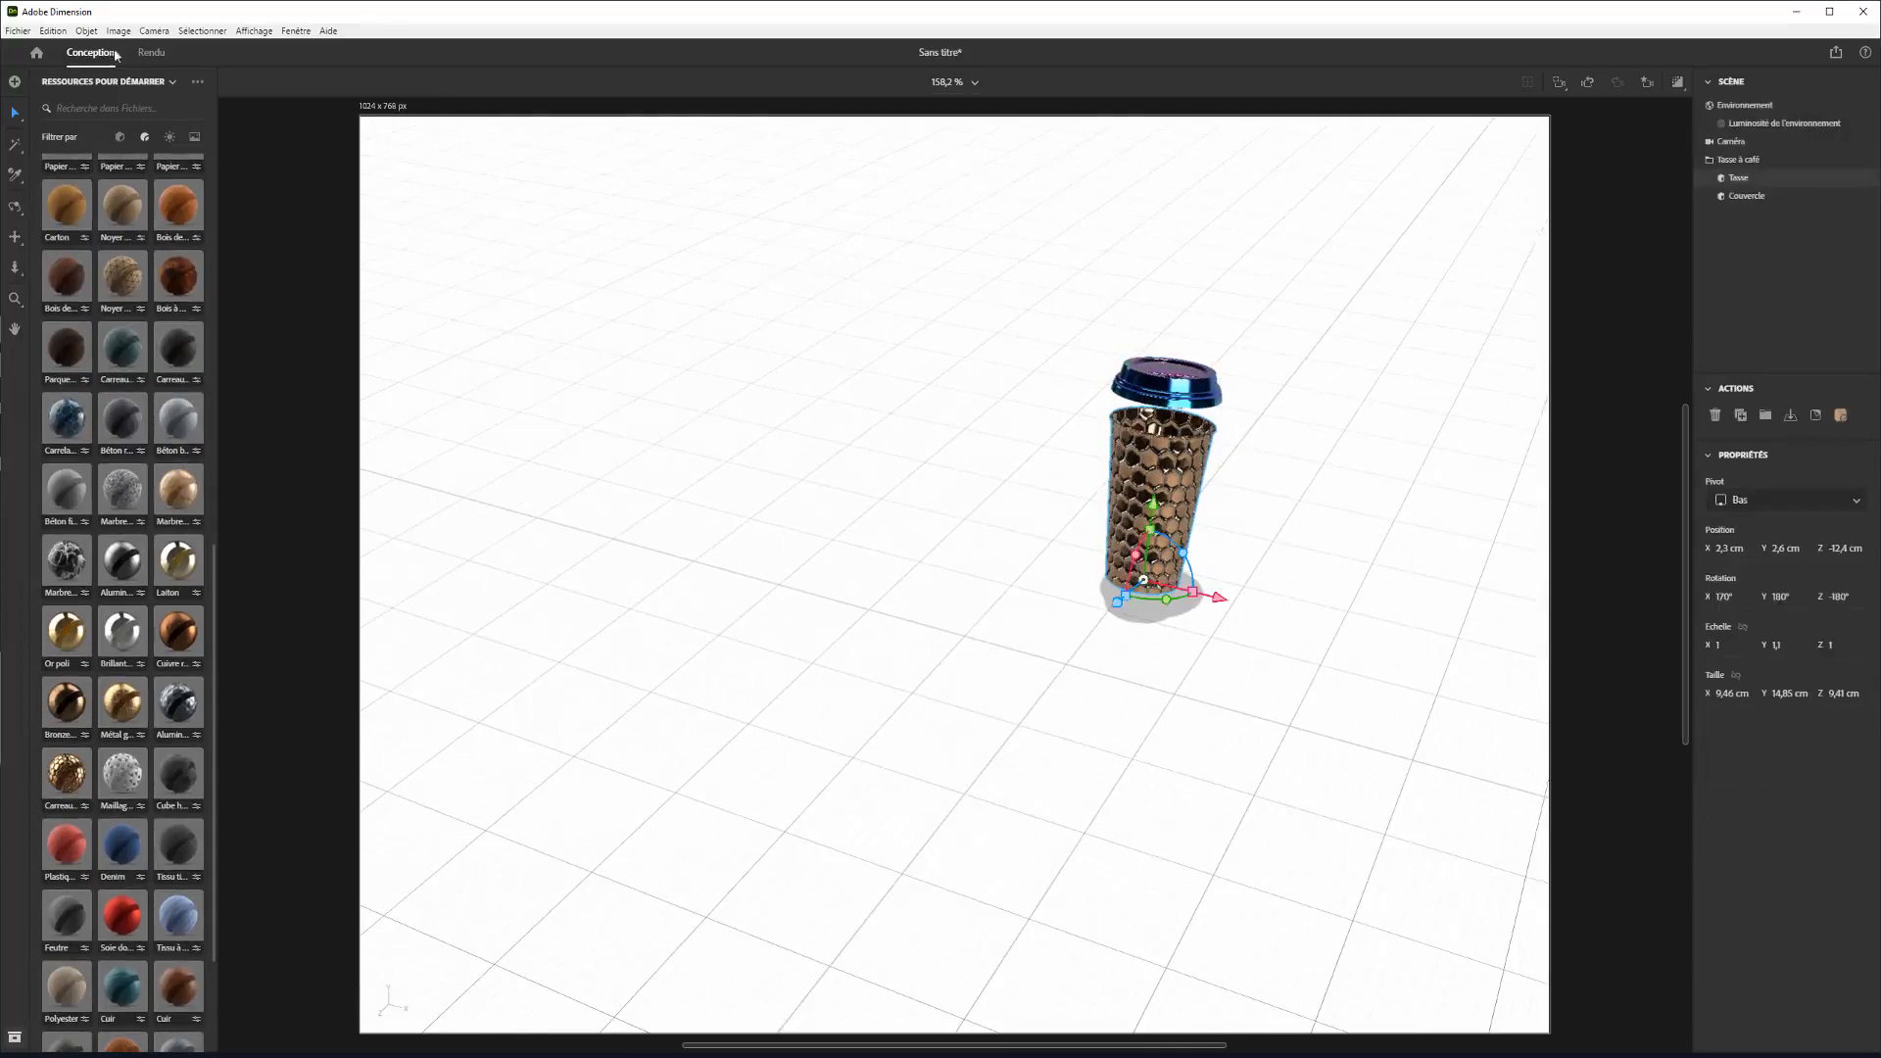
Examine the render settings, then return to the design workspace and view the cup from another side.
{"action": "left_click", "coordinate": [150, 56]}
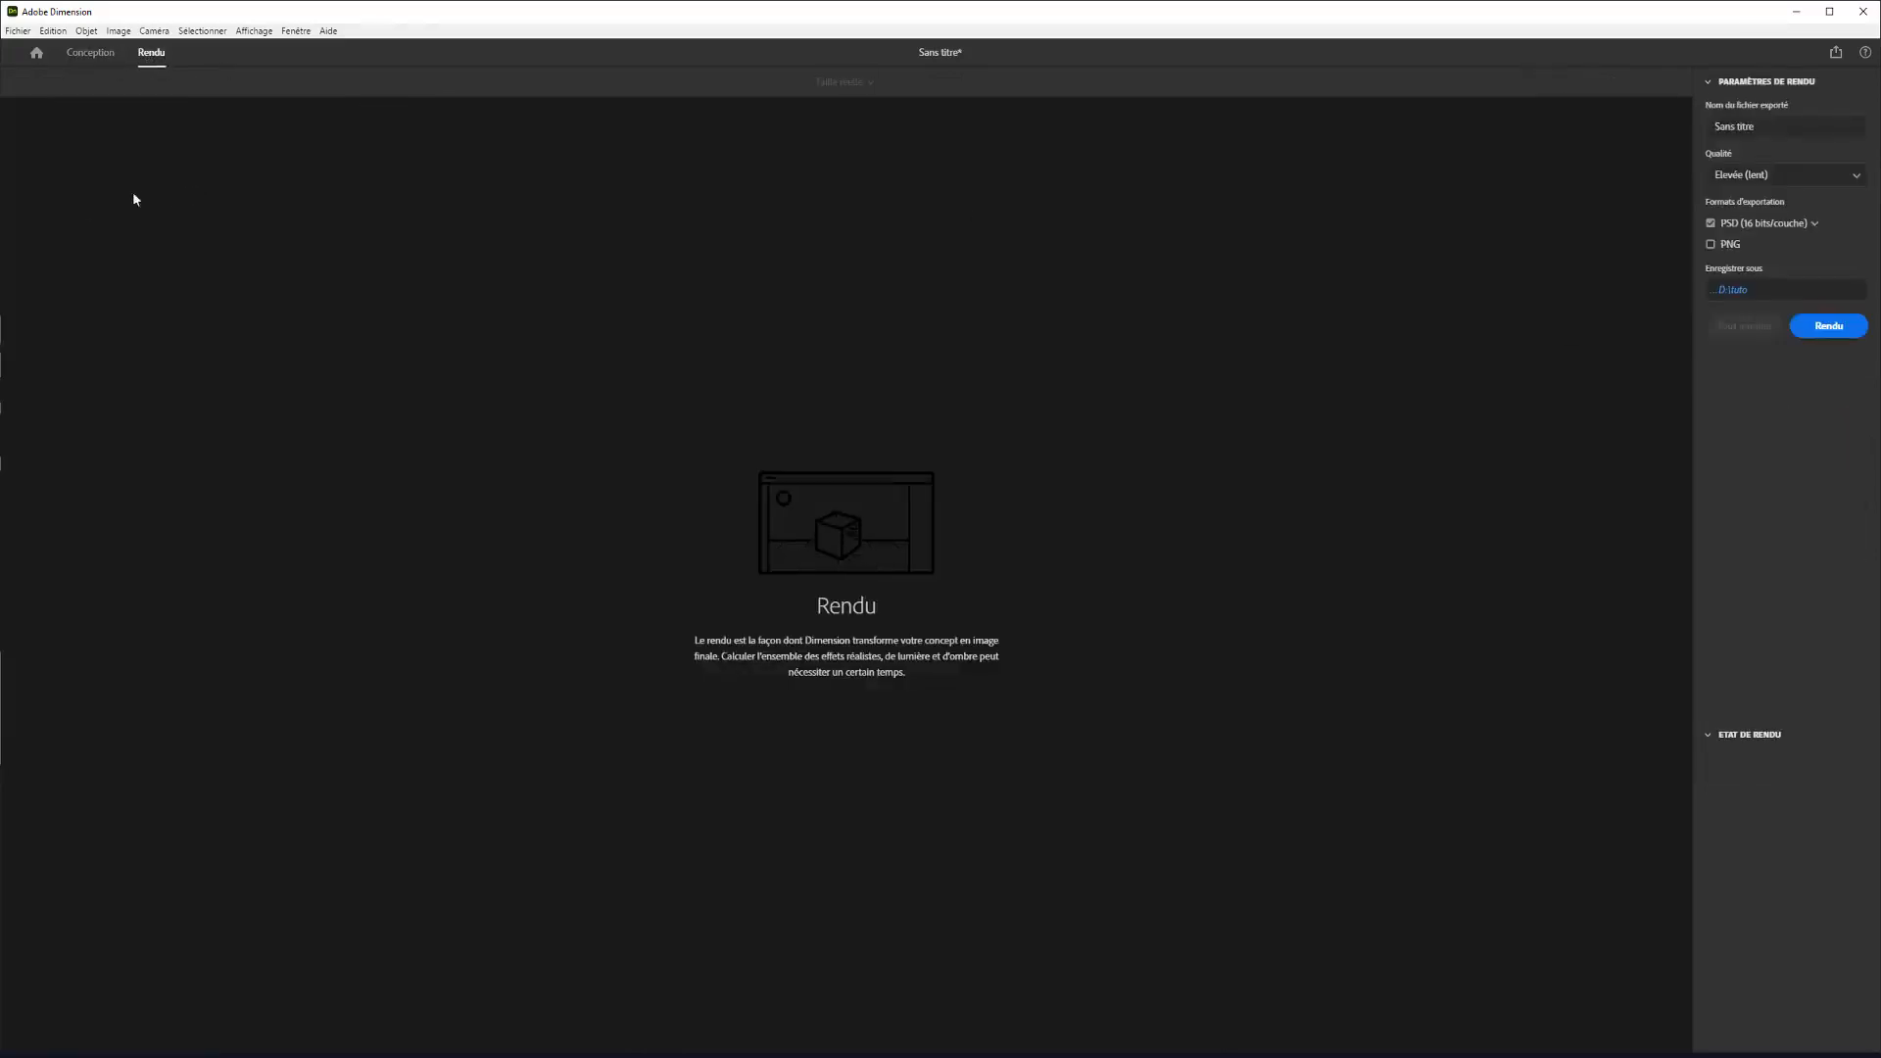
{"action": "left_click", "coordinate": [84, 57]}
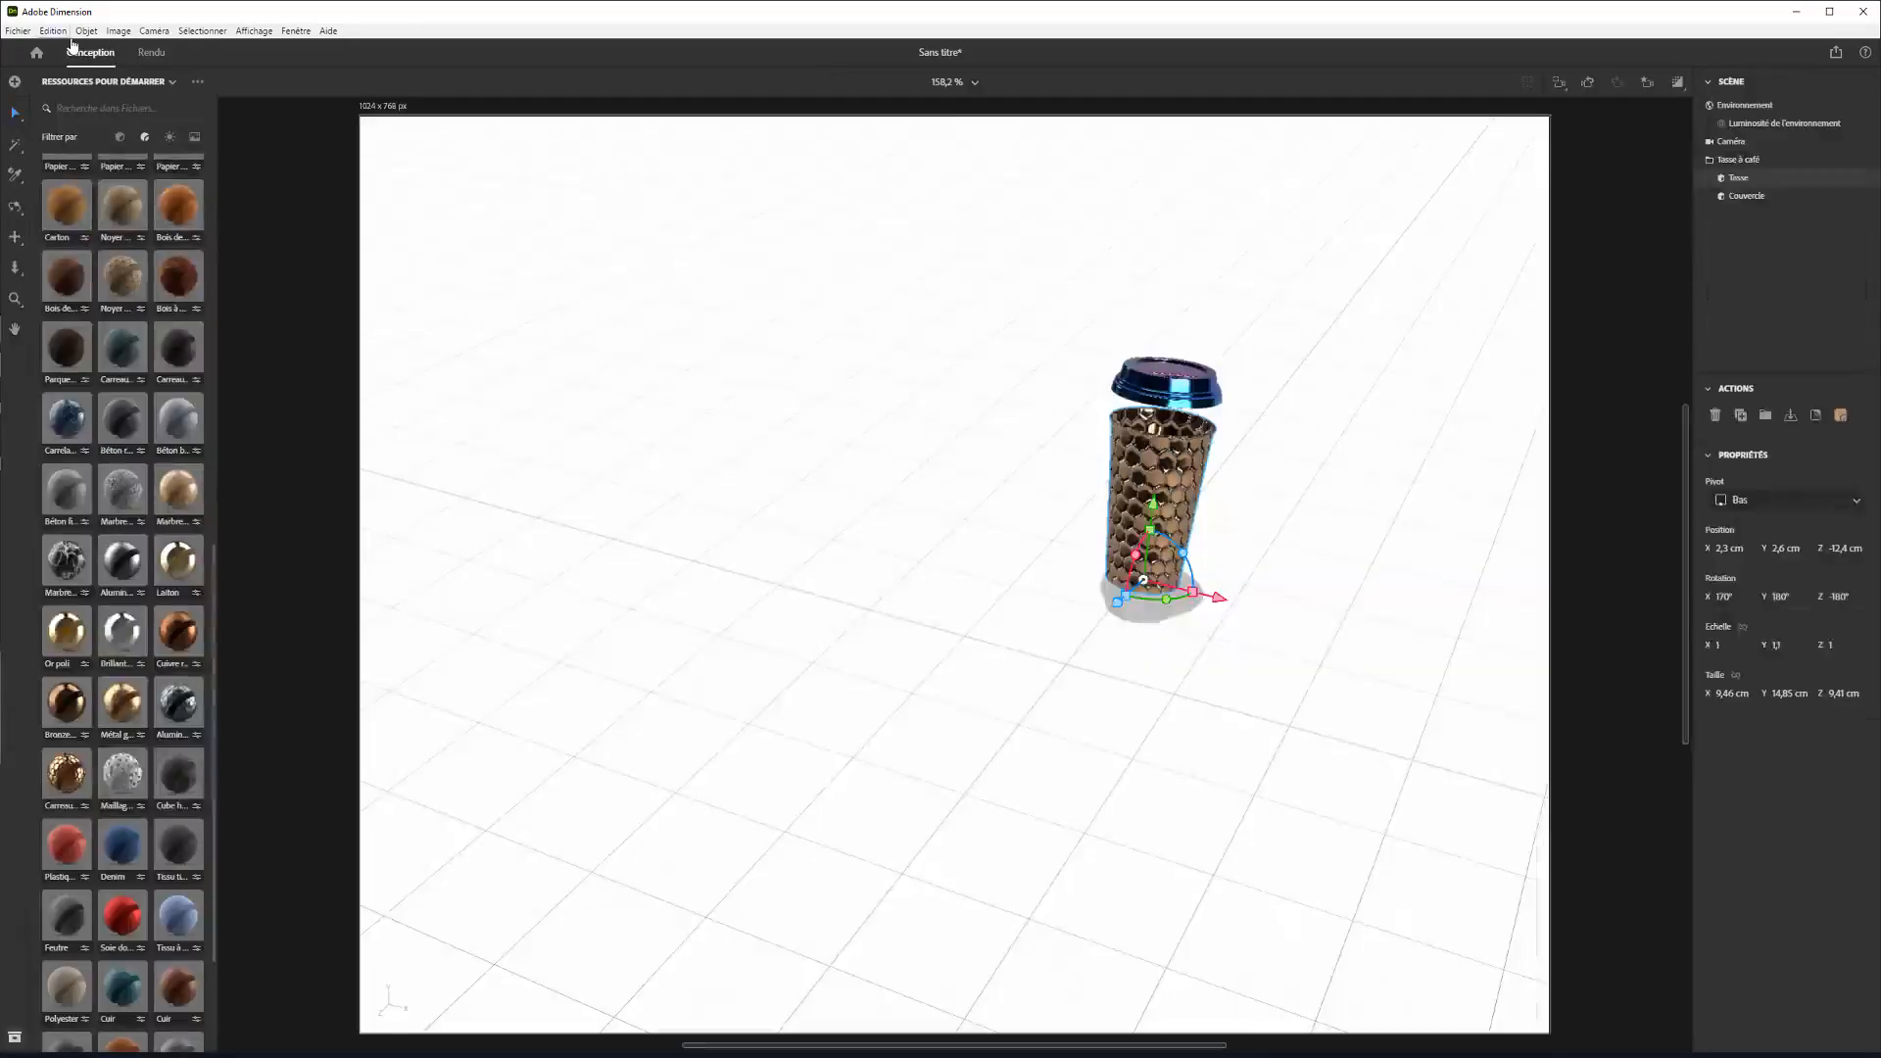
{"action": "right_click_drag", "start_coordinate": [1176, 392], "coordinate": [1321, 461]}
{"action": "right_click_drag", "start_coordinate": [1256, 554], "coordinate": [644, 501]}
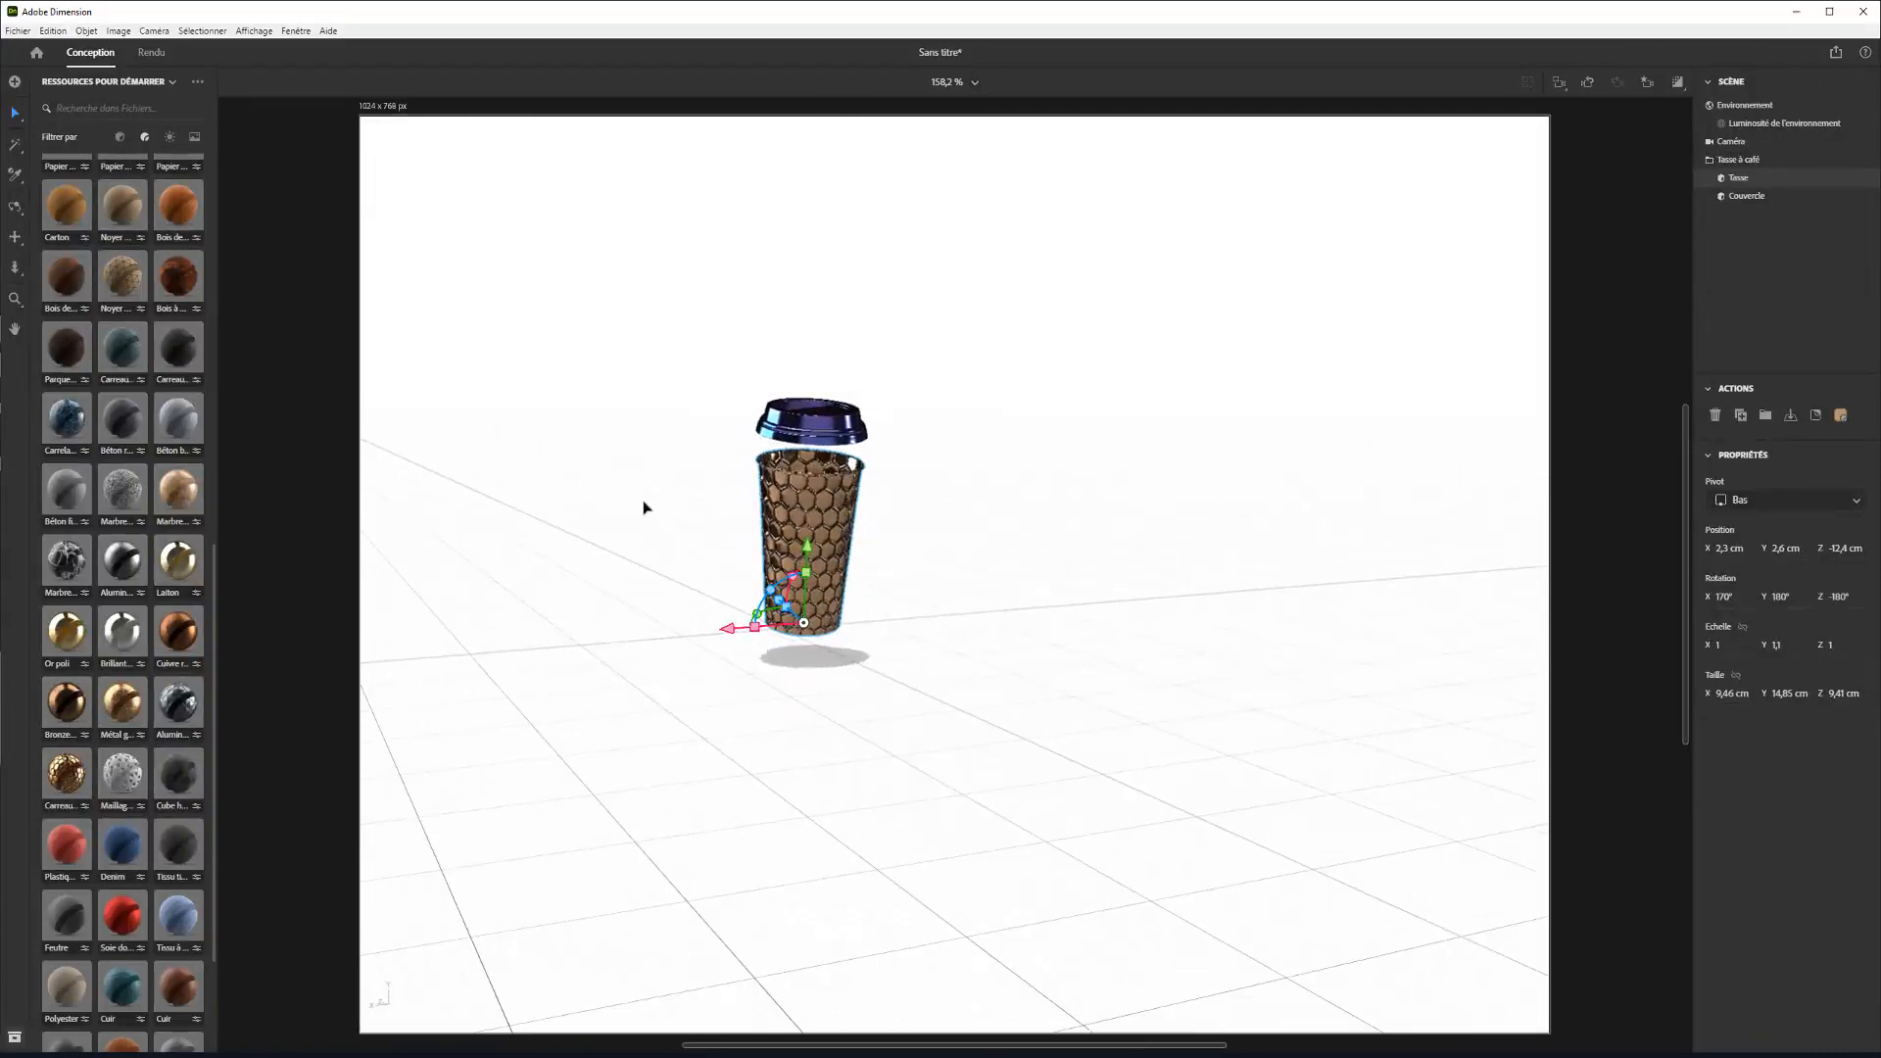
Filter the starter assets to 3D models and browse the available basic shapes and models.
{"action": "left_click", "coordinate": [120, 136]}
{"action": "scroll", "coordinate": [126, 578], "scroll_direction": "down", "scroll_amount": 10}
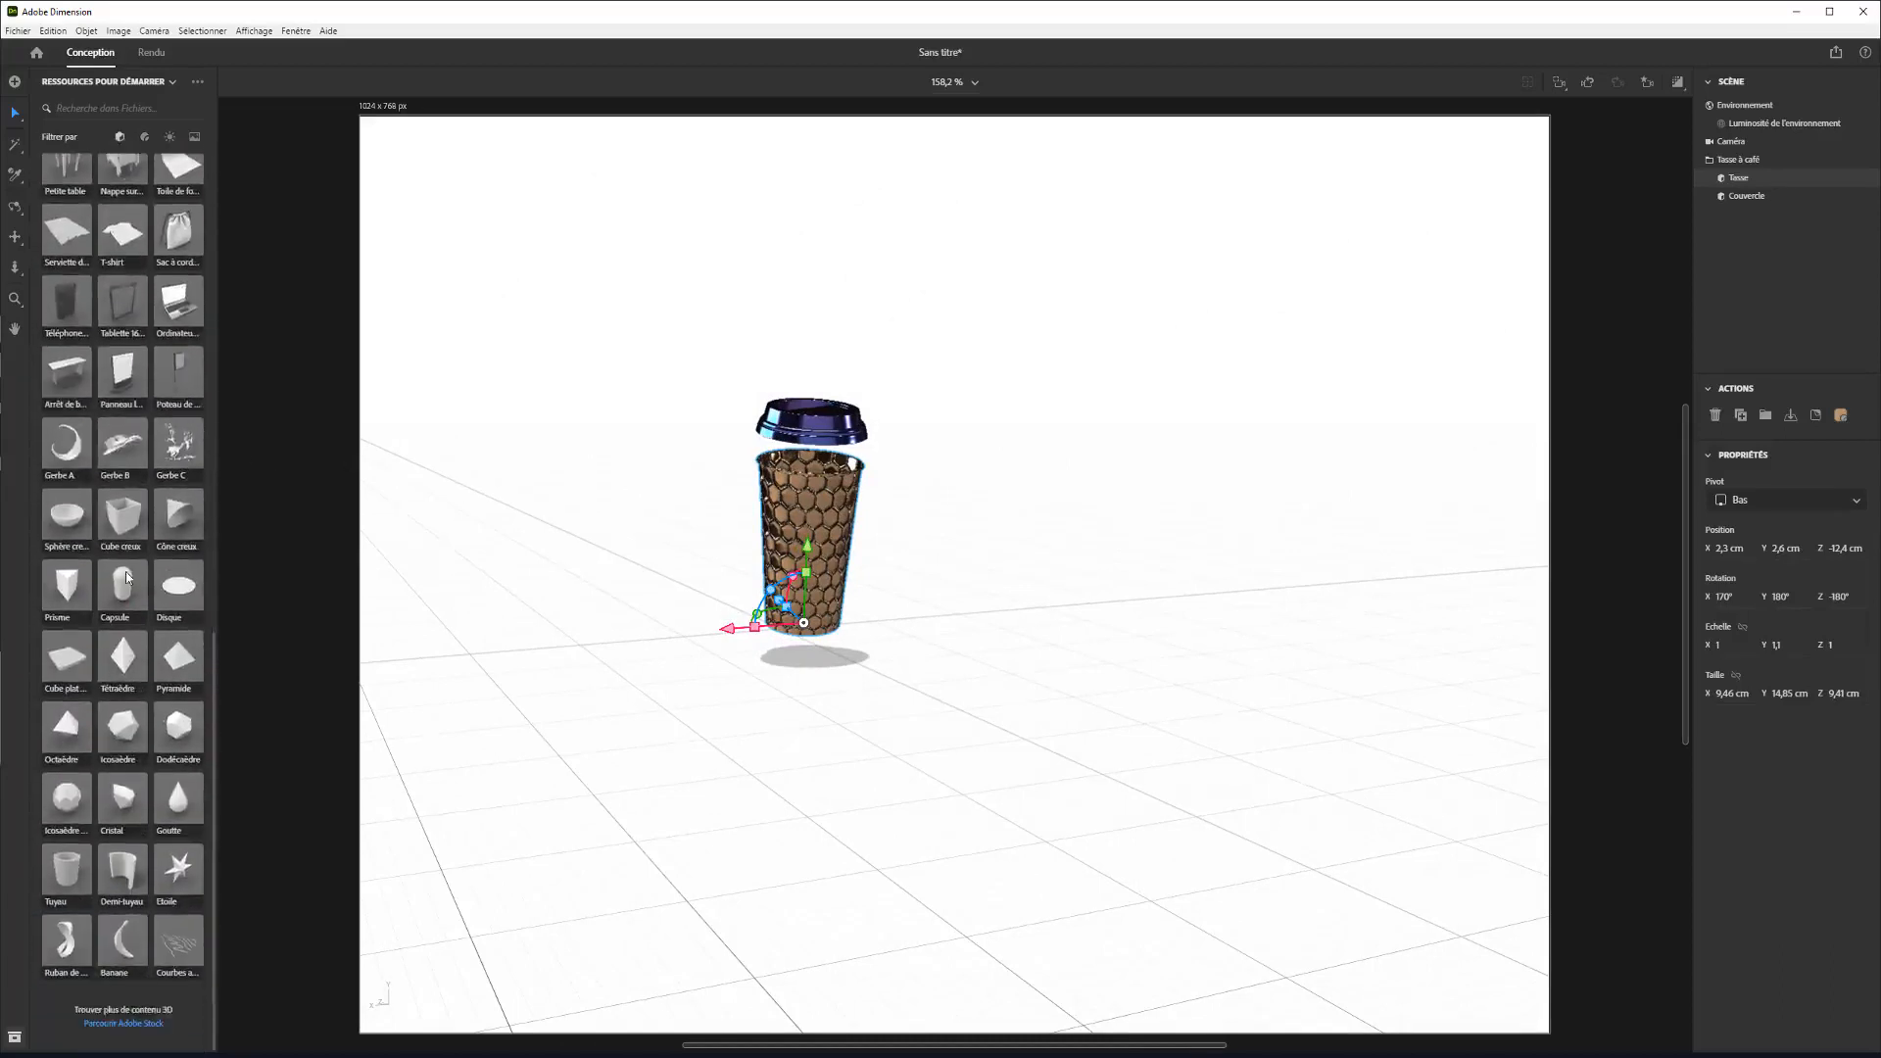
{"action": "scroll", "coordinate": [127, 578], "scroll_direction": "up", "scroll_amount": 10}
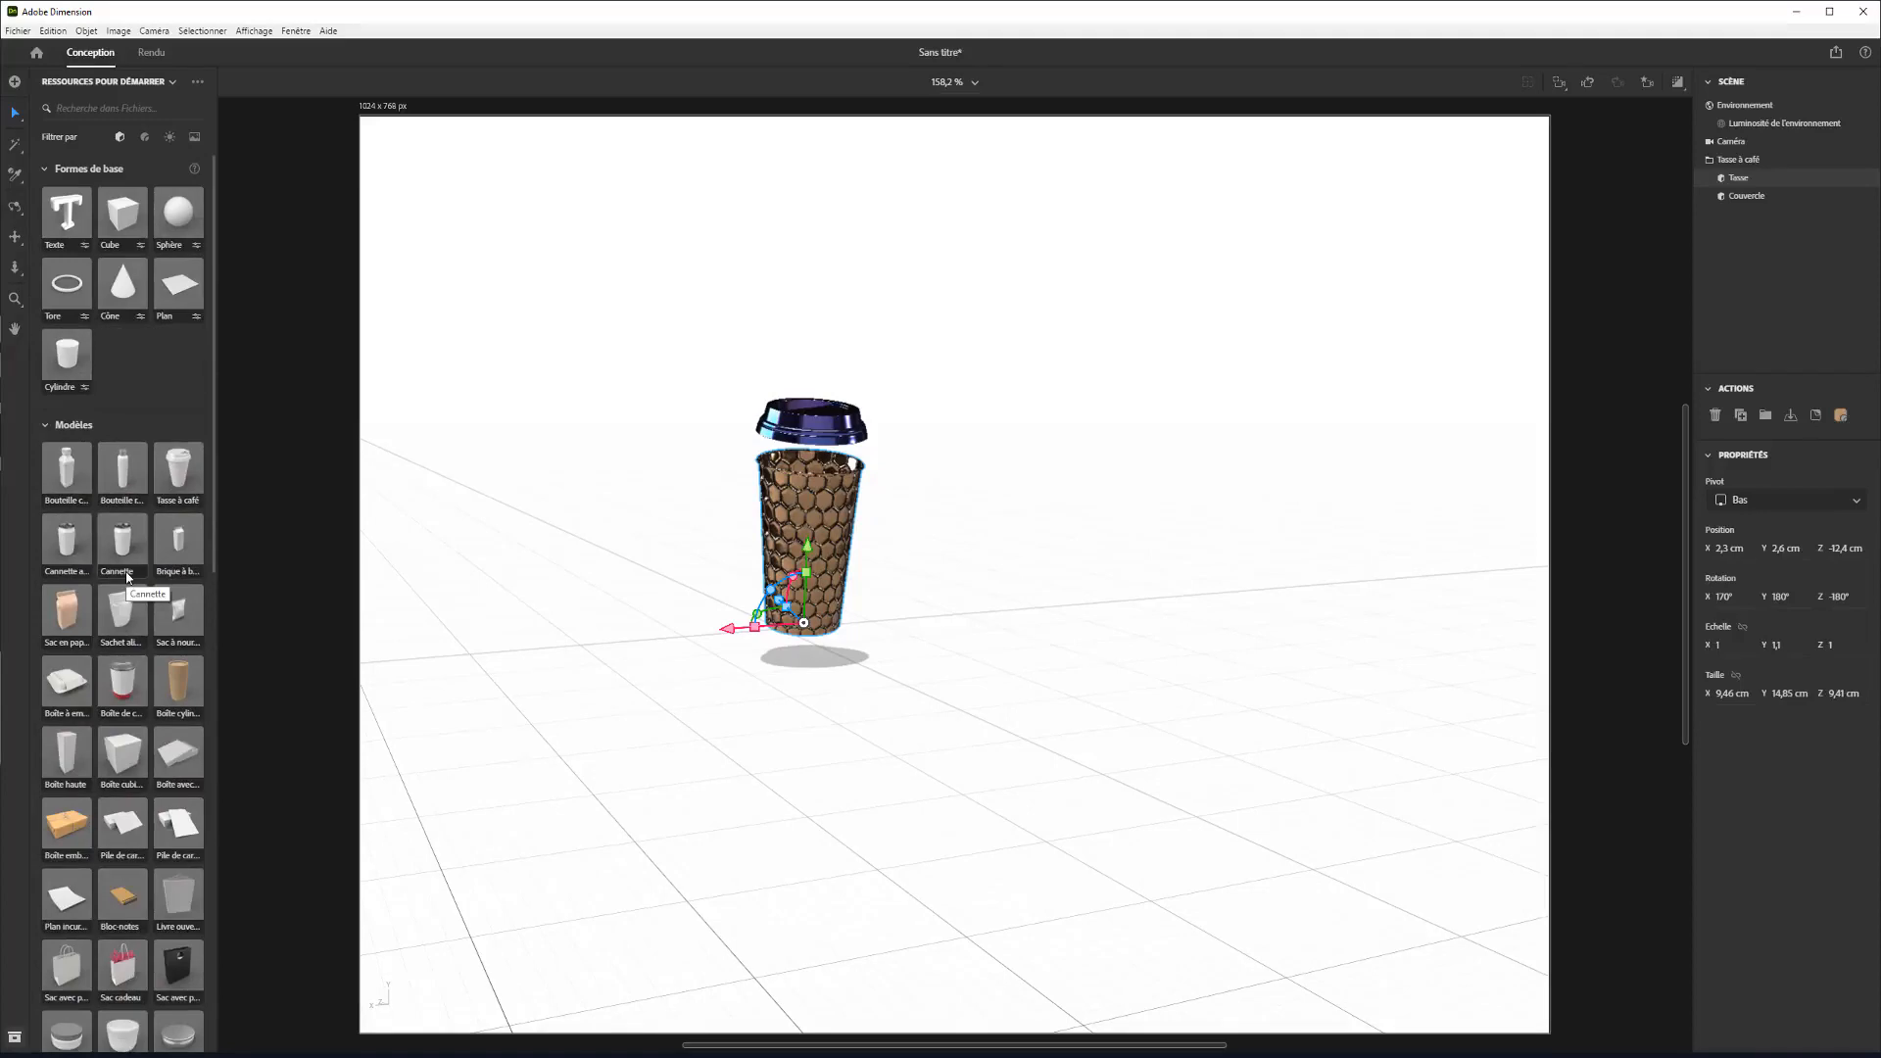